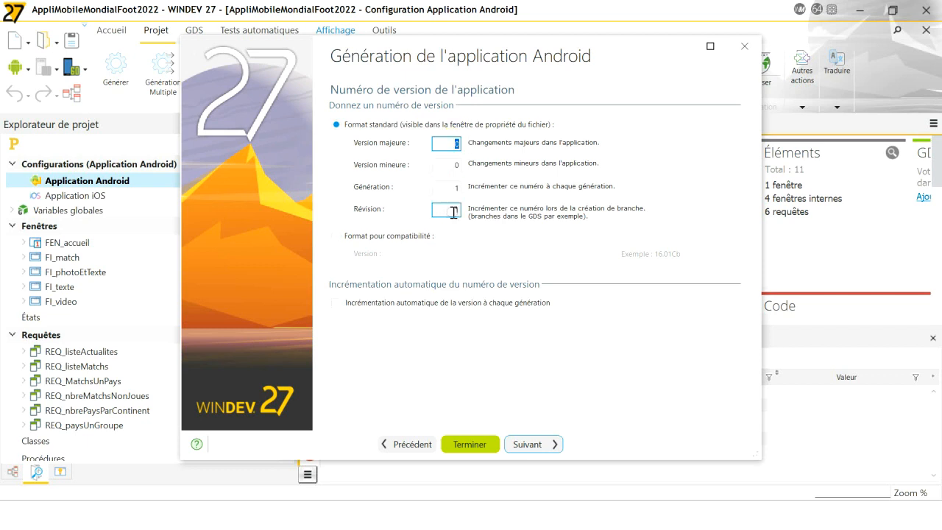
Keep the standard version numbering and choose to sign the Android application with a dedicated key.
left_click(457, 211)
left_click(527, 442)
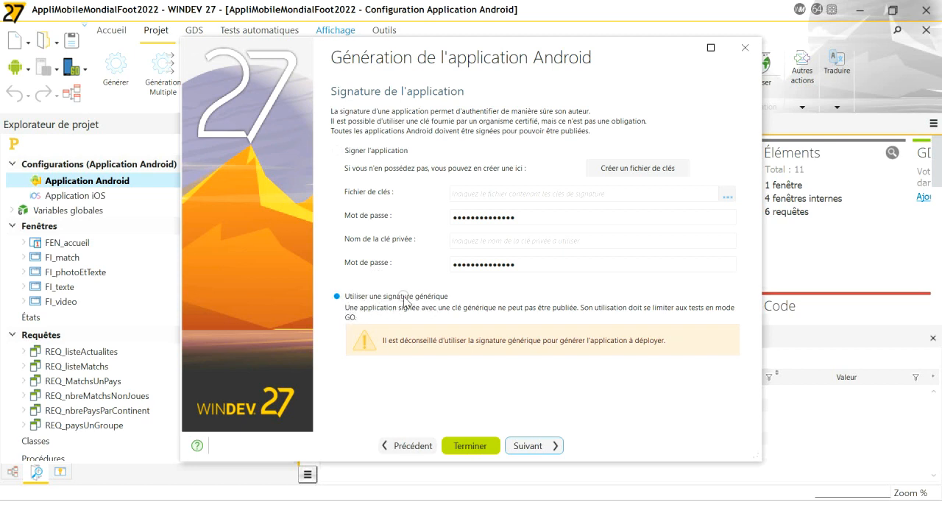
left_click(339, 152)
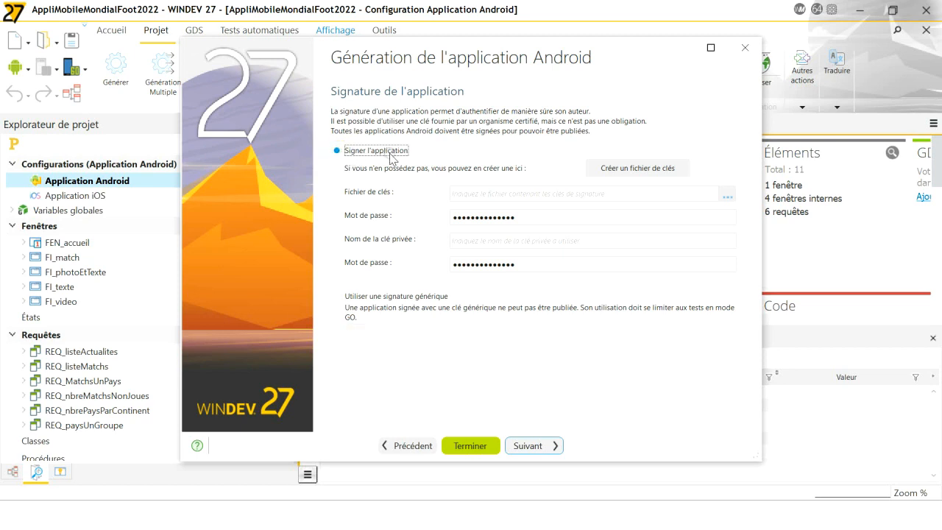
Create a signing key file in C:\Mes Projets\AppliMobileMondialFoot2022 using the proposed file name, passwords and private key name.
left_click(634, 170)
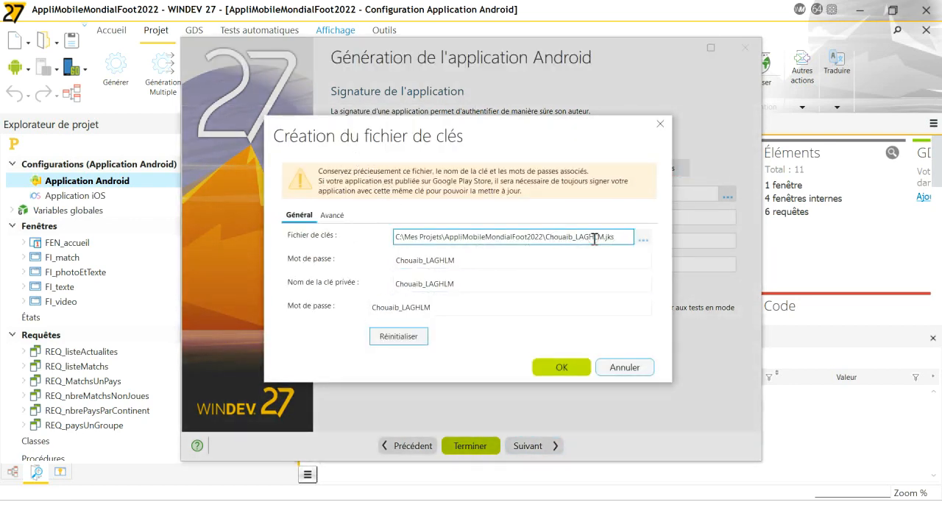
left_click(474, 259)
left_click(544, 238)
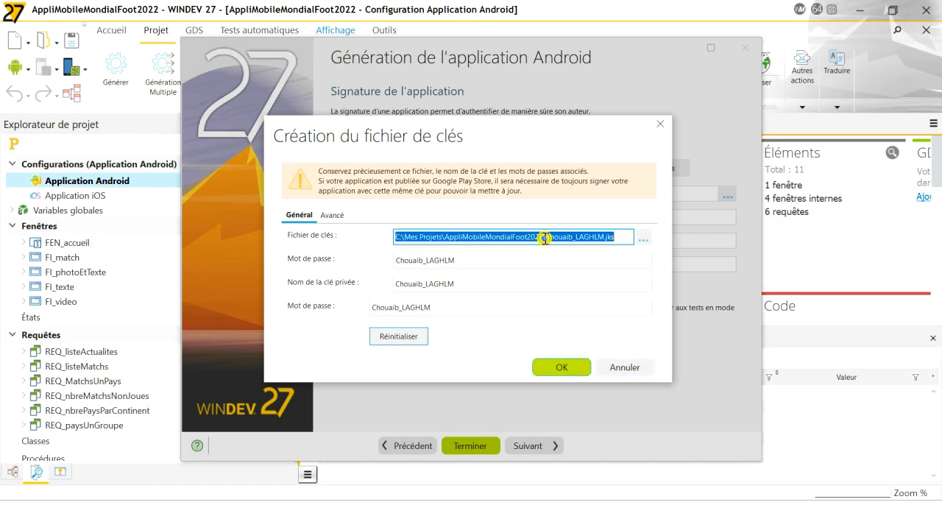
left_click_drag(545, 238, 599, 234)
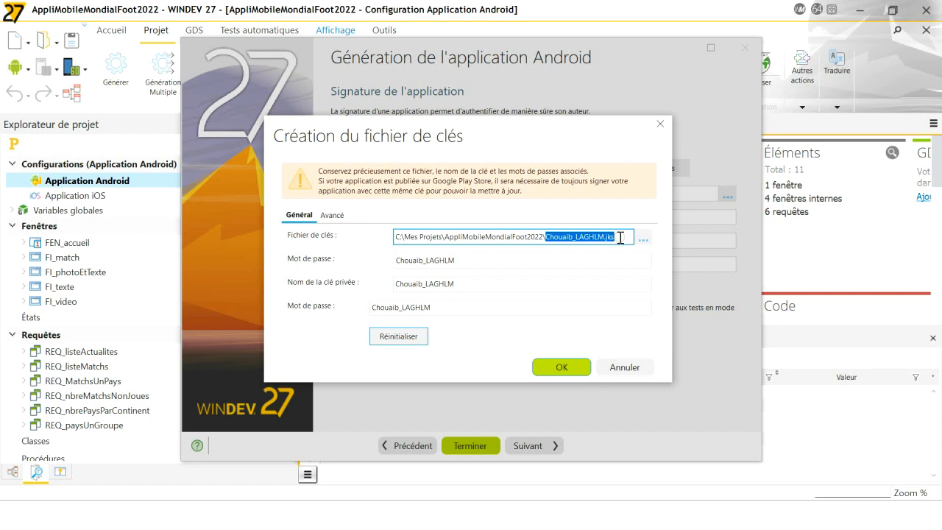
left_click(465, 257)
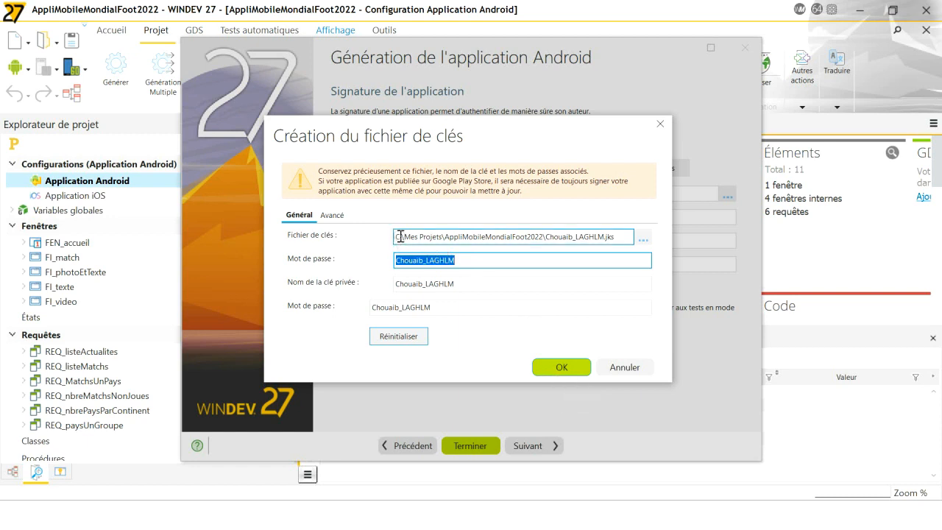
left_click_drag(397, 236, 541, 236)
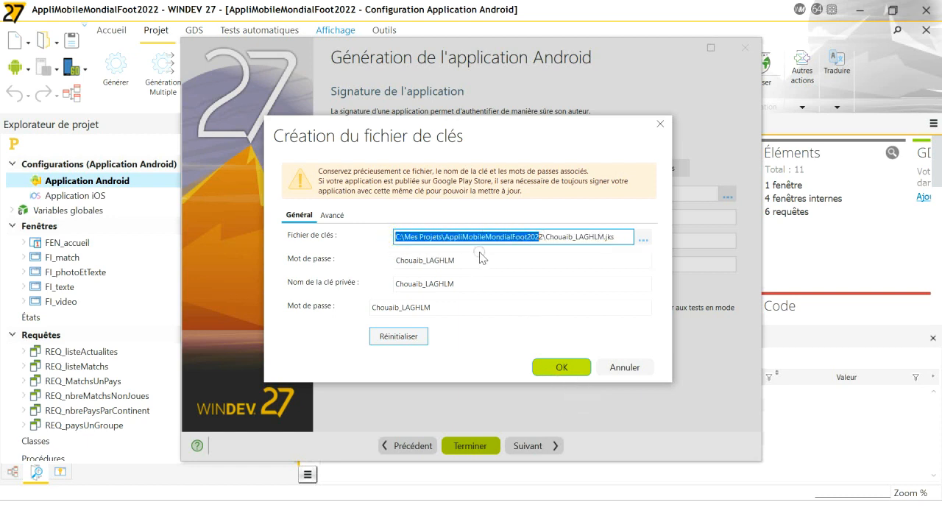
left_click(563, 366)
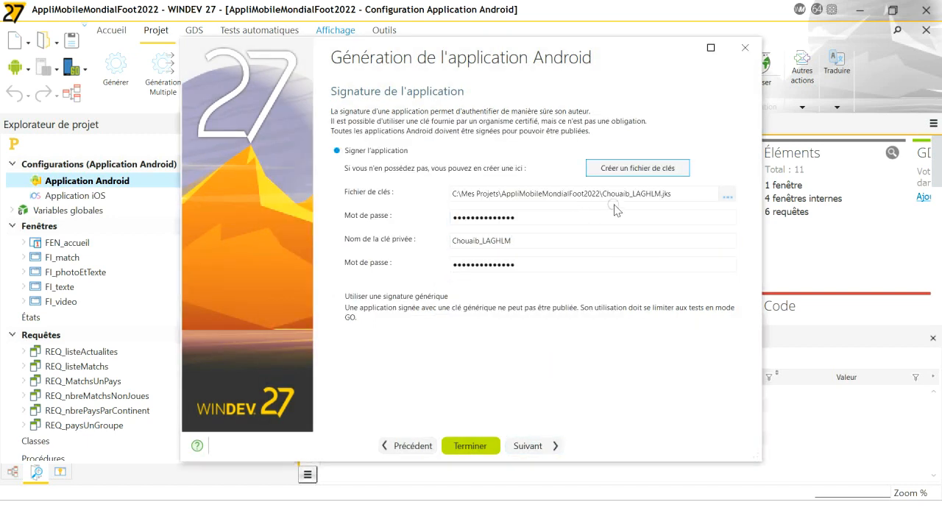
Review the key file path and password fields of the application's signature.
left_click(675, 196)
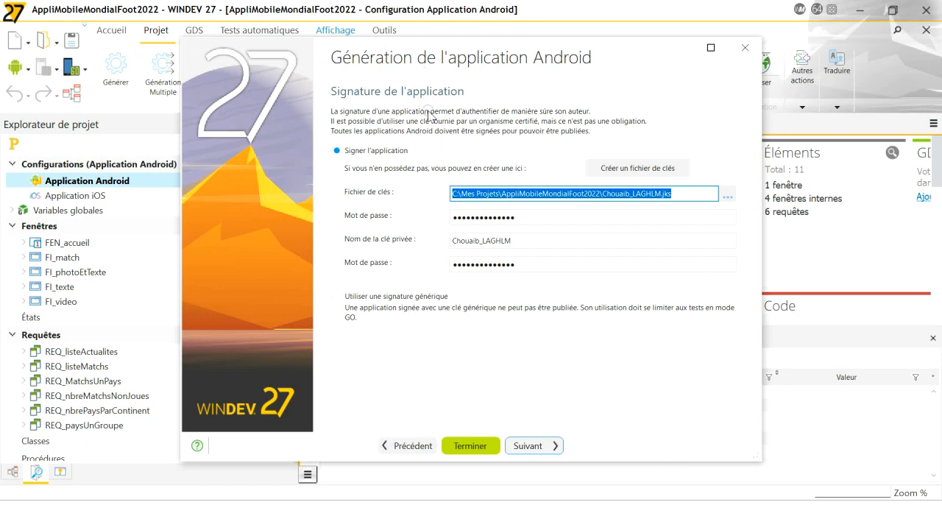
left_click(523, 218)
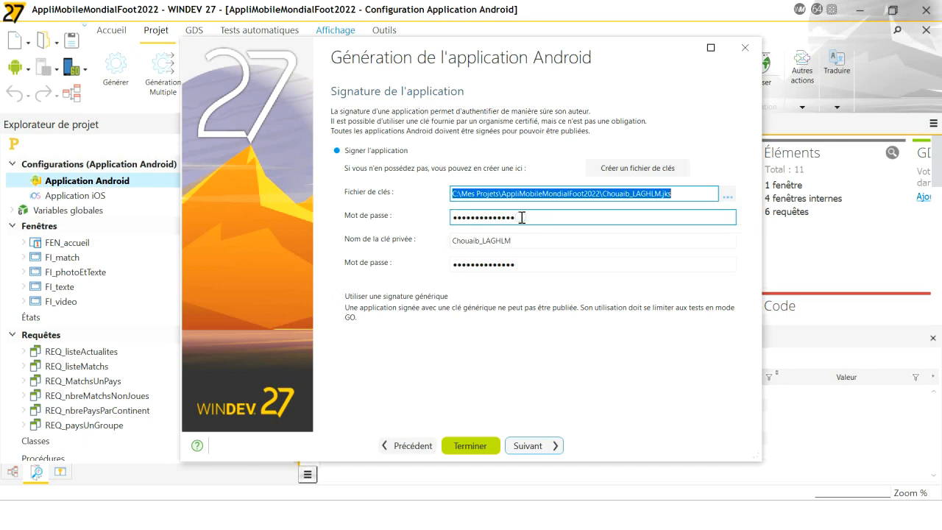
left_click(522, 218)
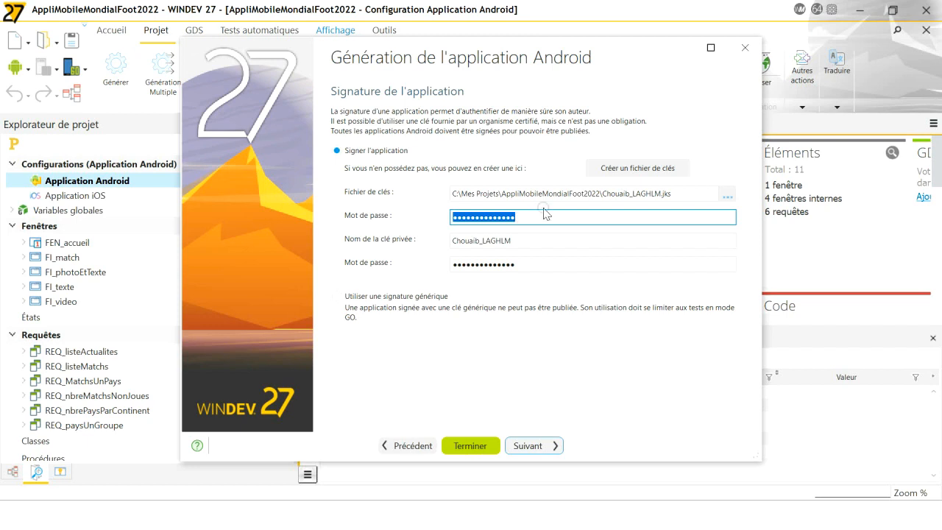
left_click(681, 194)
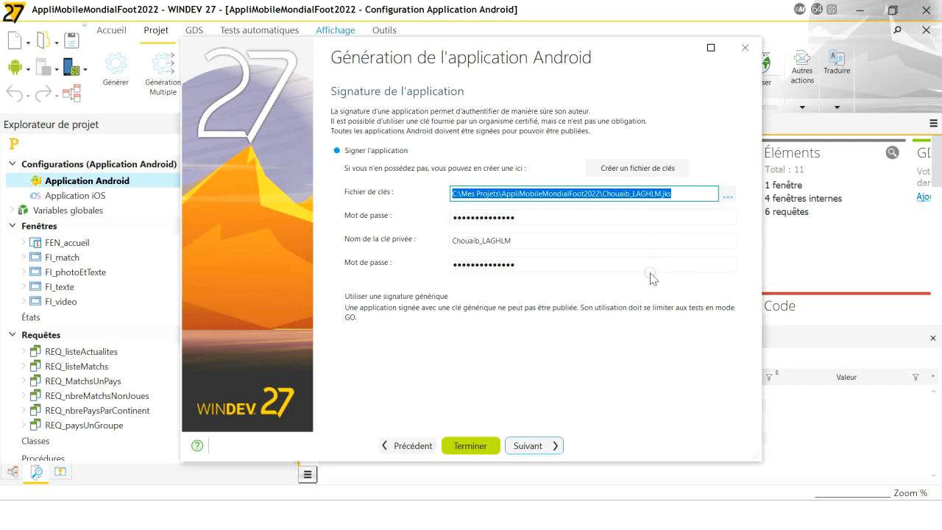
Keep all four processor architectures and delete actualites.fic from the files integrated into the application.
left_click(521, 447)
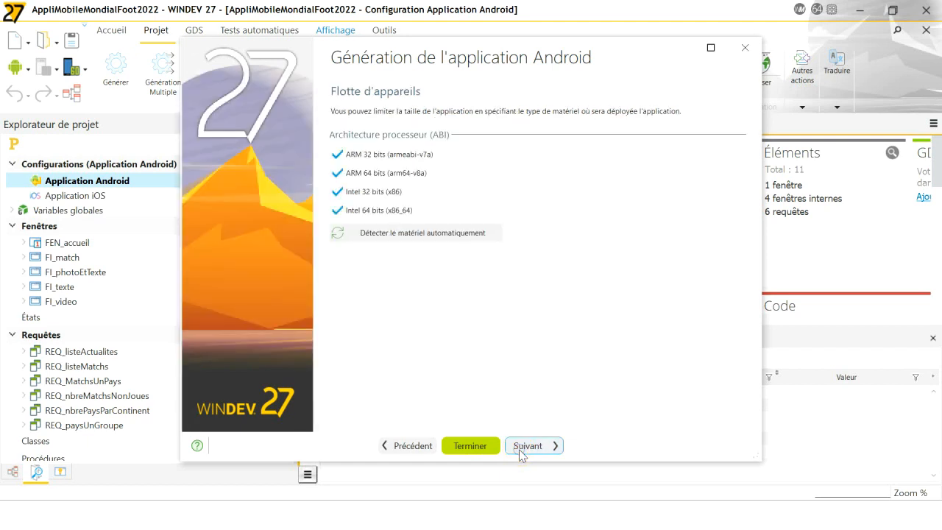
left_click(519, 449)
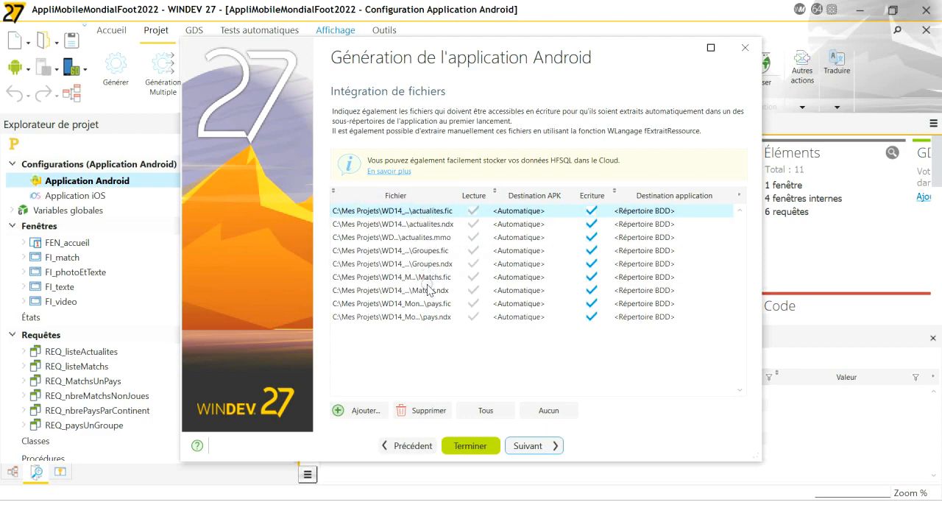
left_click(417, 411)
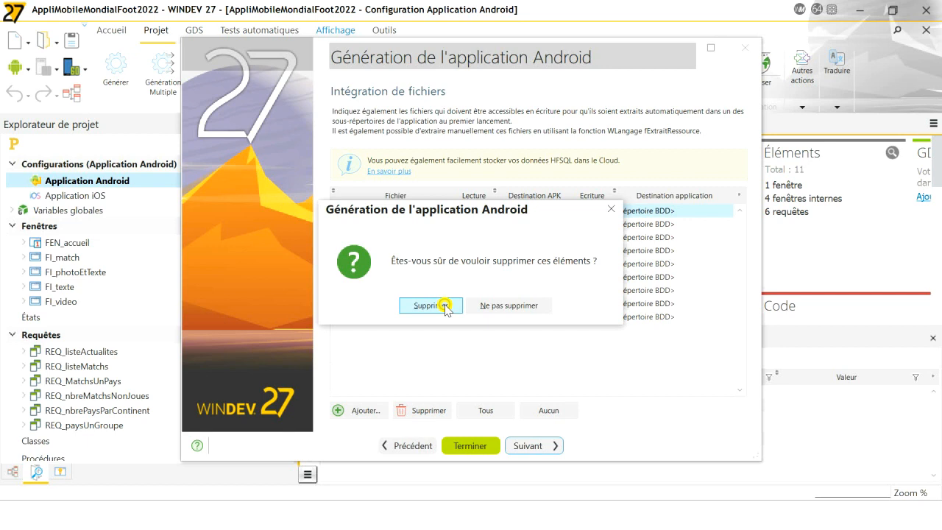
left_click(430, 305)
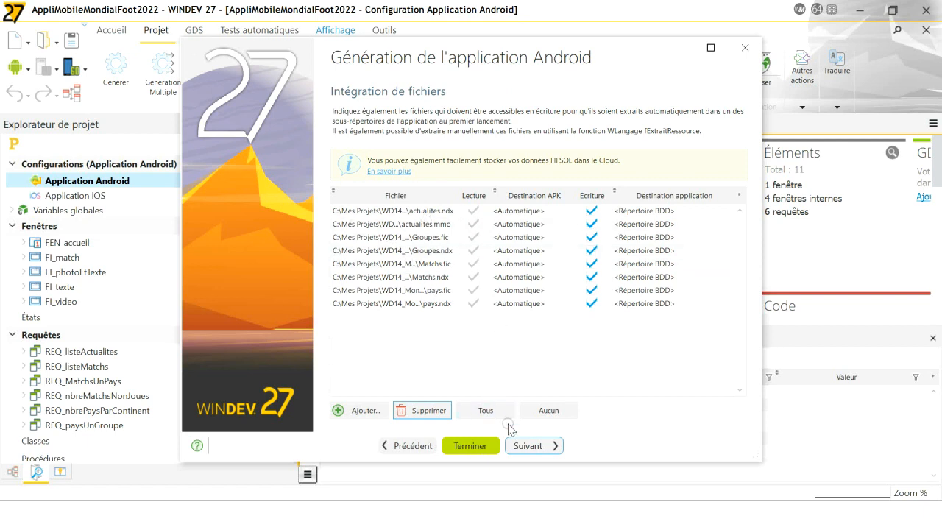
Review the library, remote dependency, permission and Google Play Store settings, continuing to the SDK configuration.
left_click(525, 447)
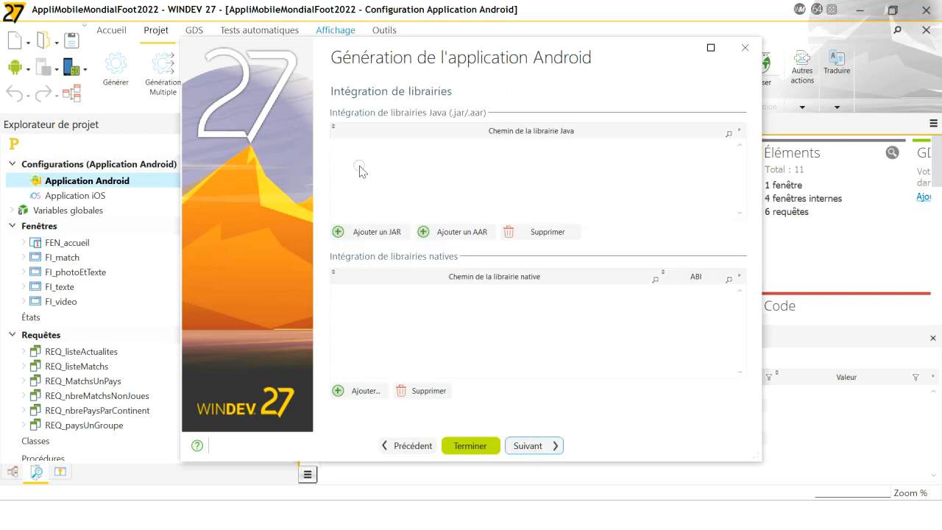
left_click(517, 450)
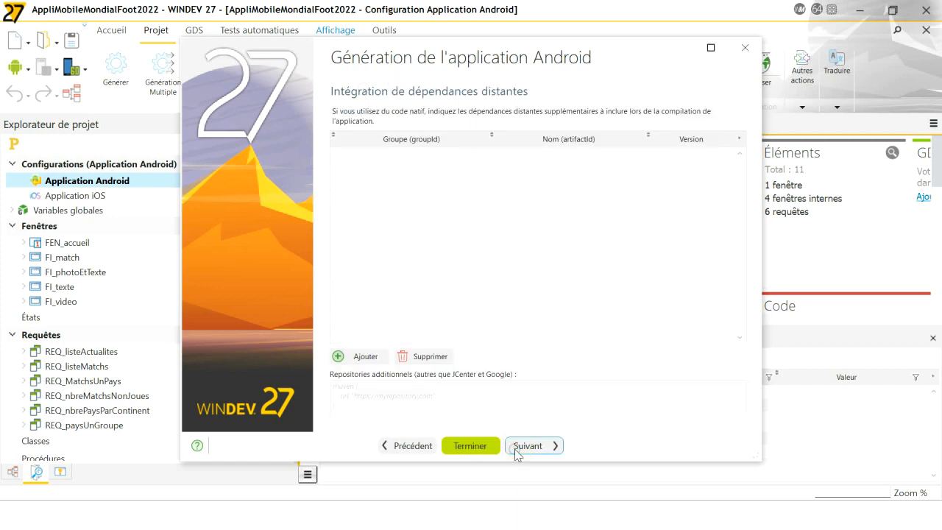
left_click(521, 447)
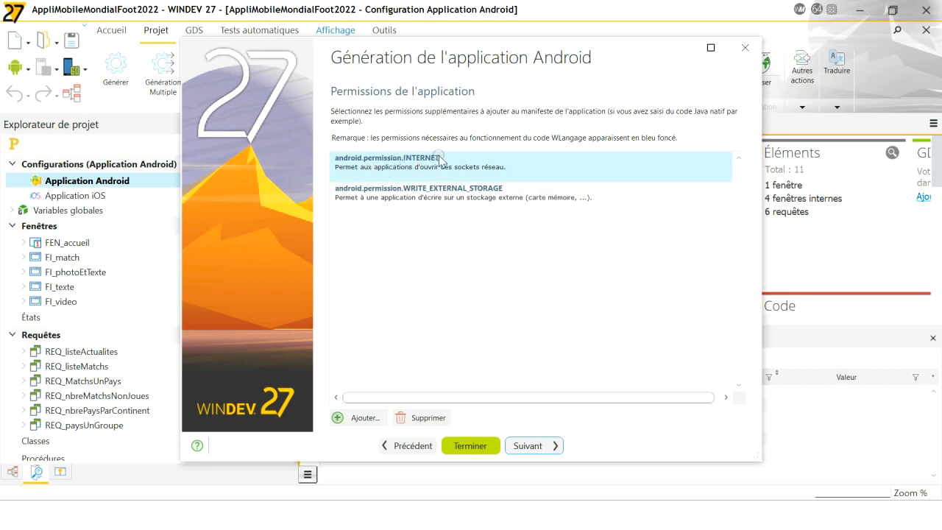
left_click(519, 447)
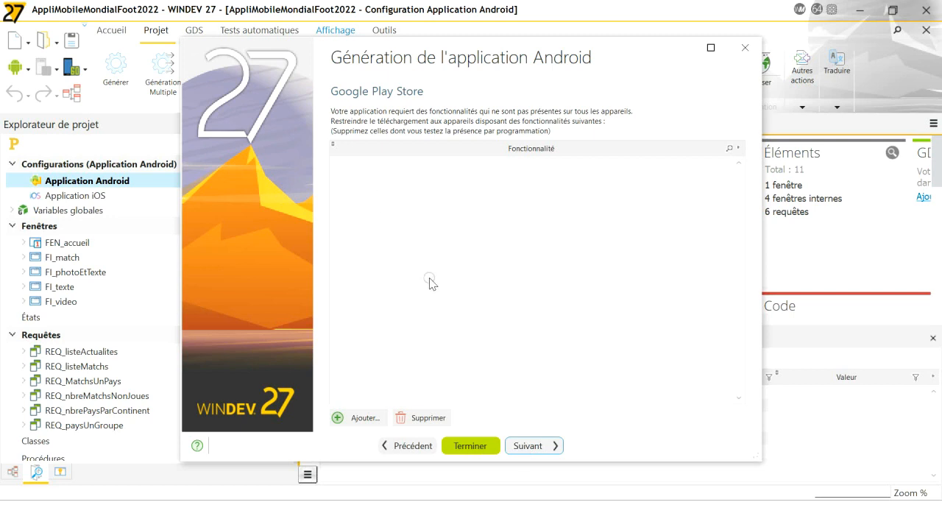
left_click(526, 446)
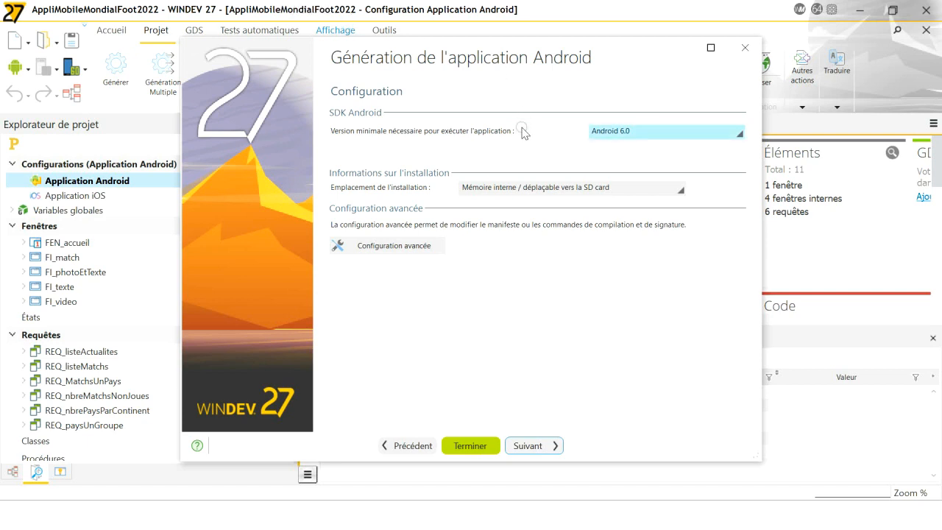
Set the minimum version required to run the application to Android 6.0.
left_click(636, 136)
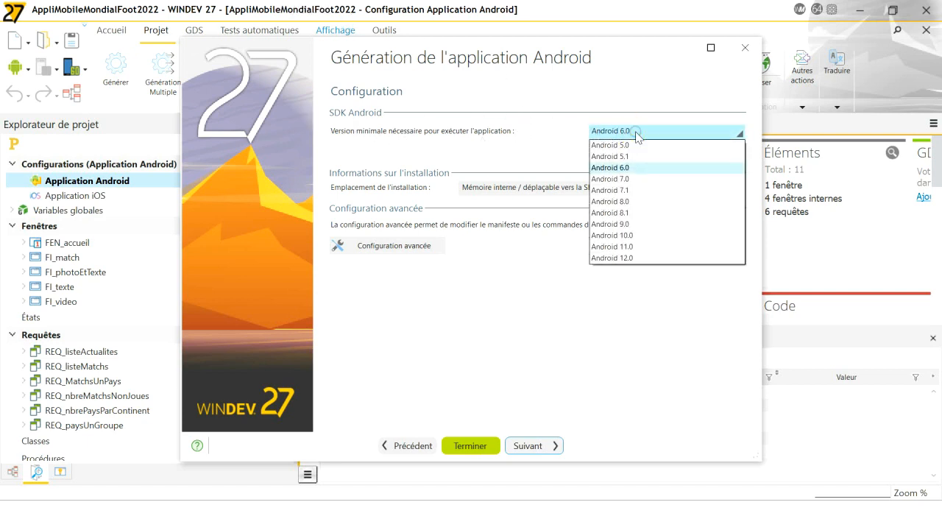
left_click(642, 168)
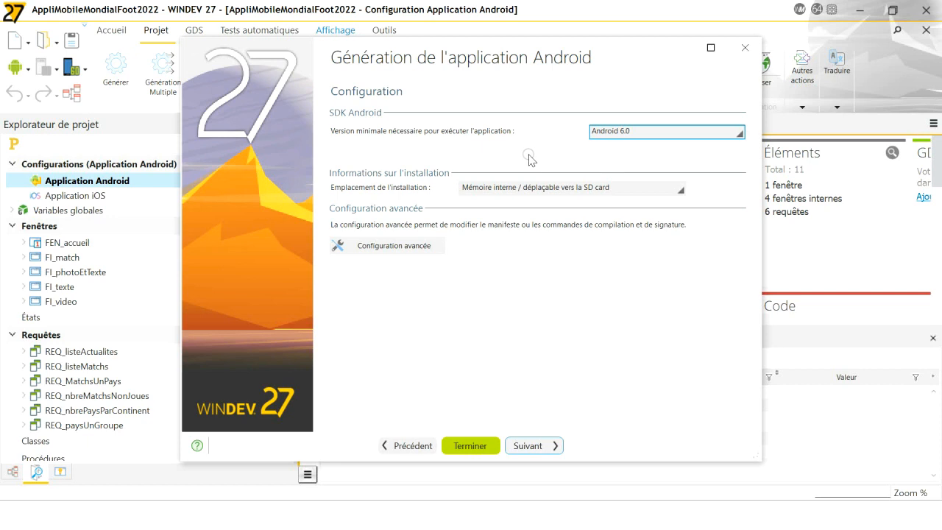
left_click(668, 133)
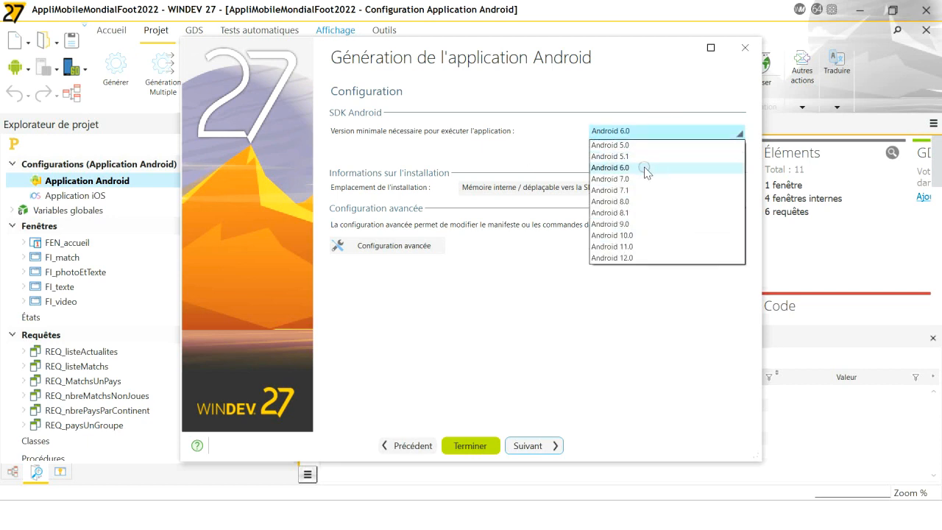
left_click(644, 168)
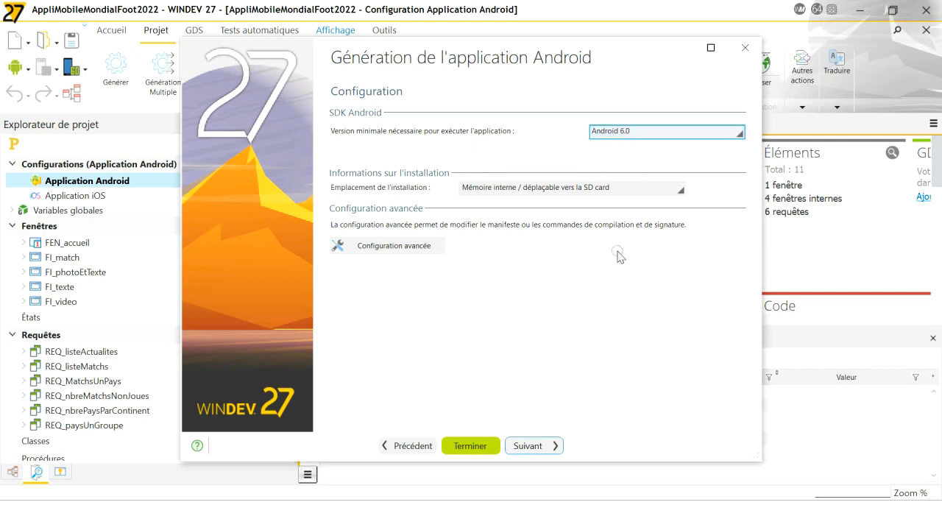
Continue to the assistant's final page, close it without generating, and switch to the Application Android folder in File Explorer.
left_click(526, 447)
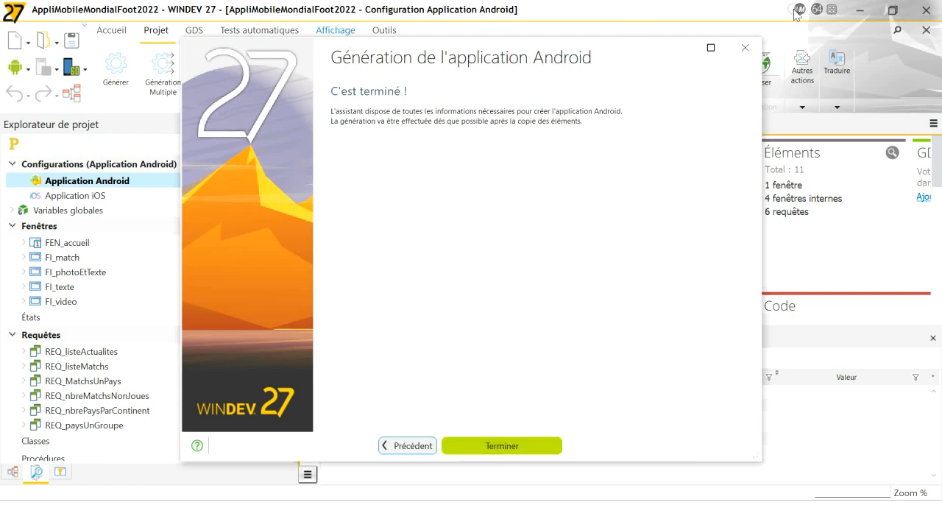
left_click(744, 50)
key("alt+Tab")
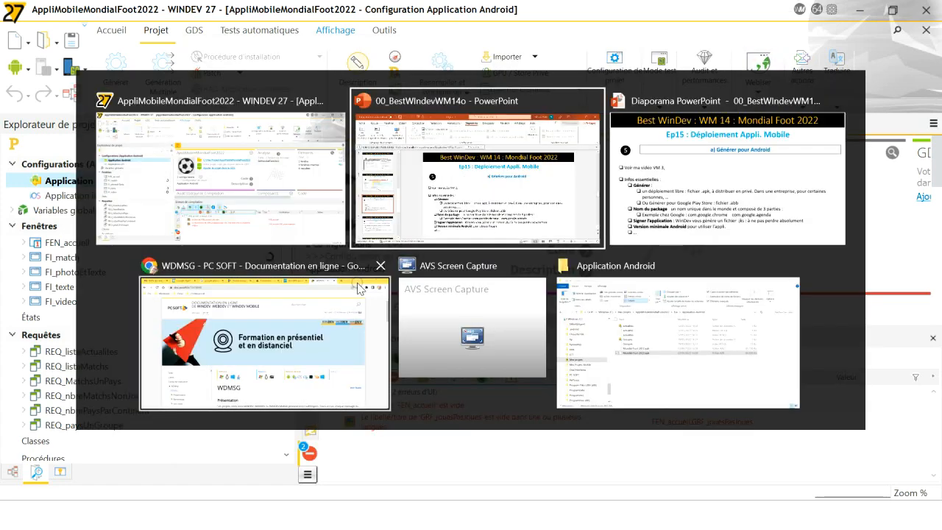
key("alt+Tab")
key("alt+Tab")
key("alt+Tab")
key("alt+Tab")
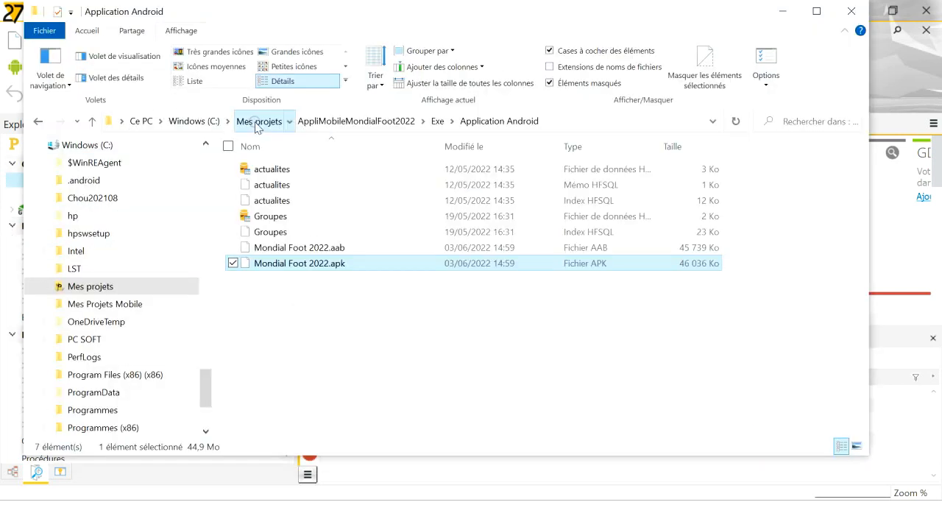
Browse from Mes projets through AppliMobileMondialFoot2022 and Exe to Application Android, and select Mondial Foot 2022.apk.
left_click(287, 121)
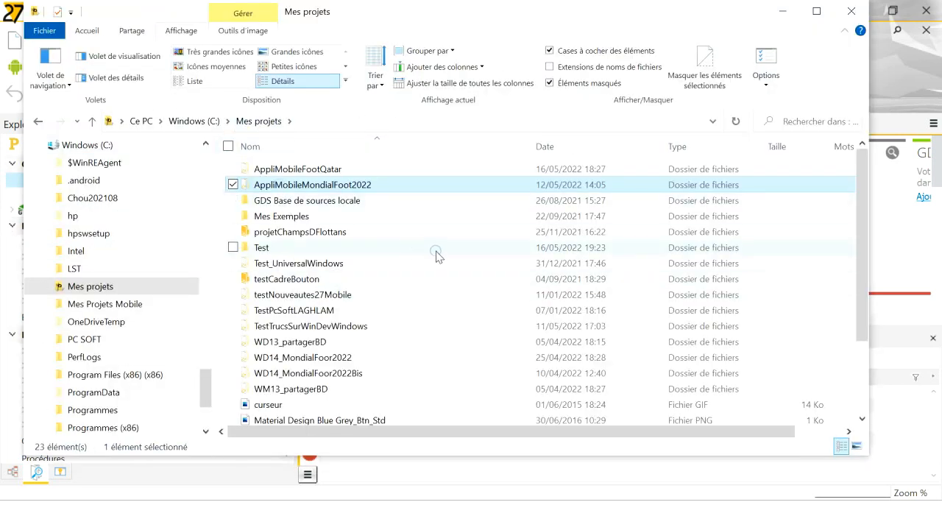
double_click(288, 189)
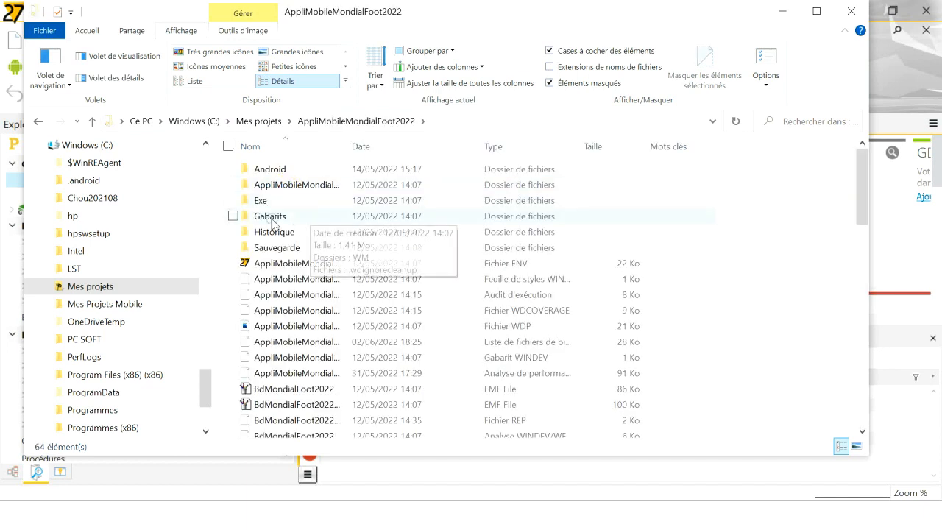
left_click(273, 203)
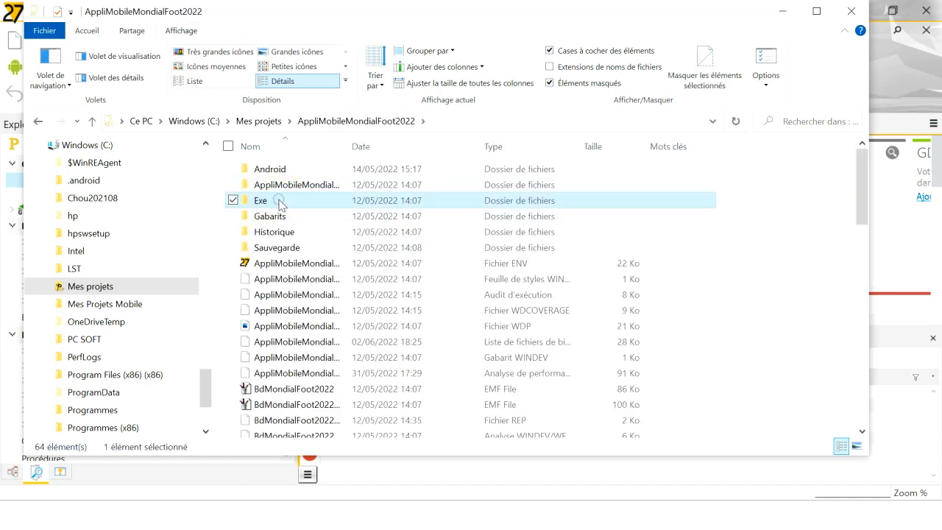
double_click(279, 204)
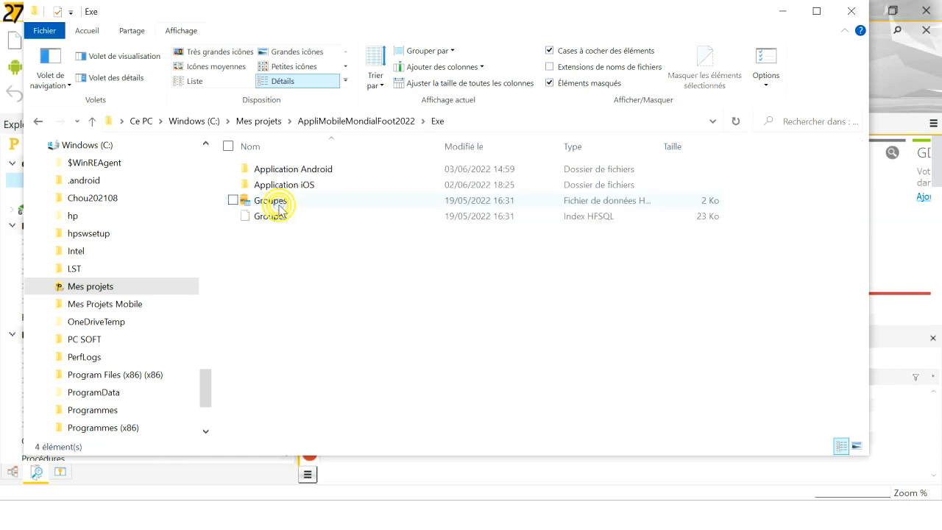
left_click(303, 171)
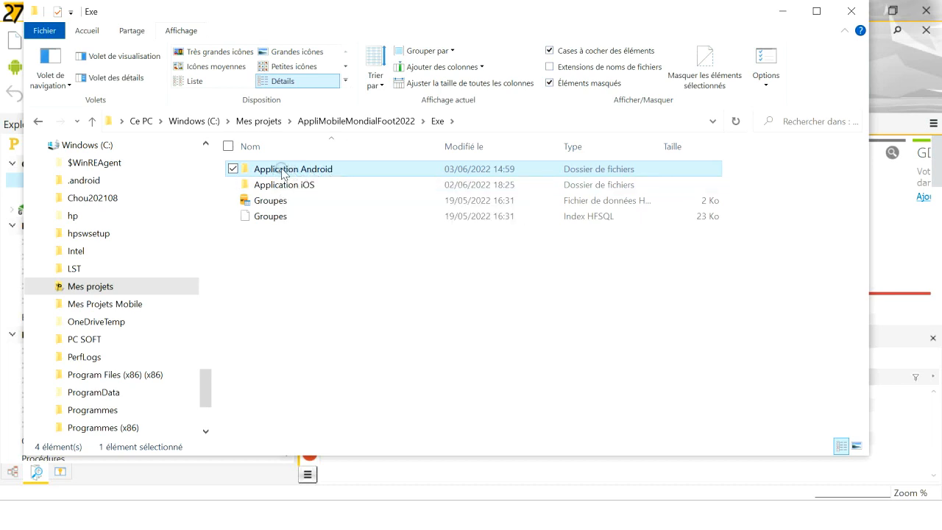
double_click(282, 169)
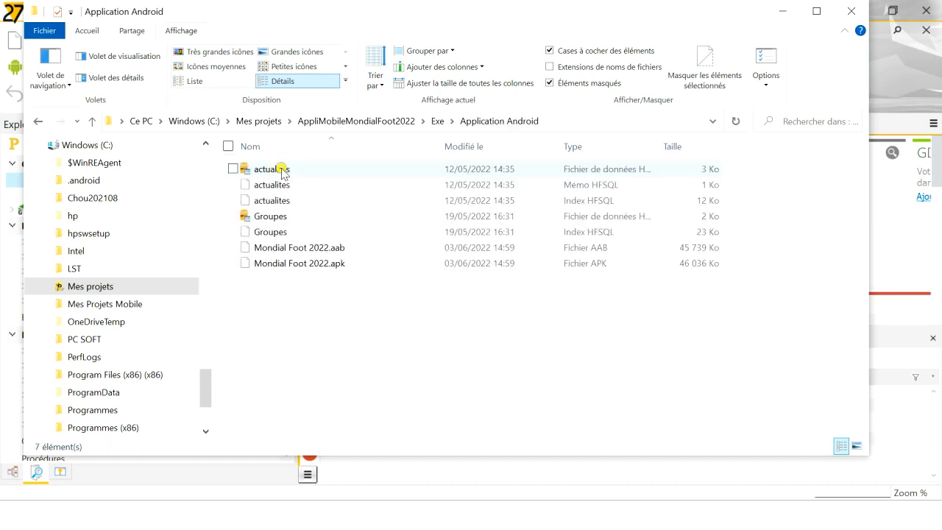
left_click(316, 265)
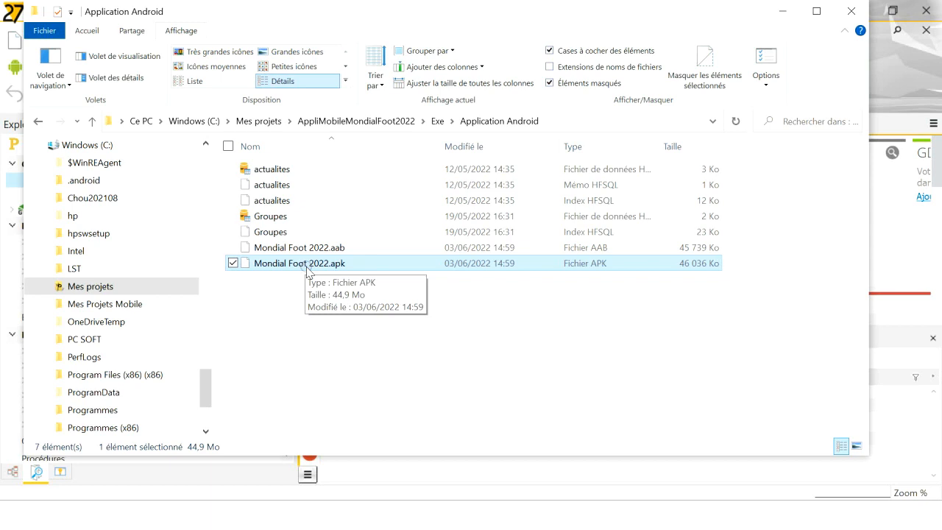
Switch to WINDEV, review the Android generation assistant's Google Play Store mode and generation tools pages, and close it without generating.
key("alt+Tab")
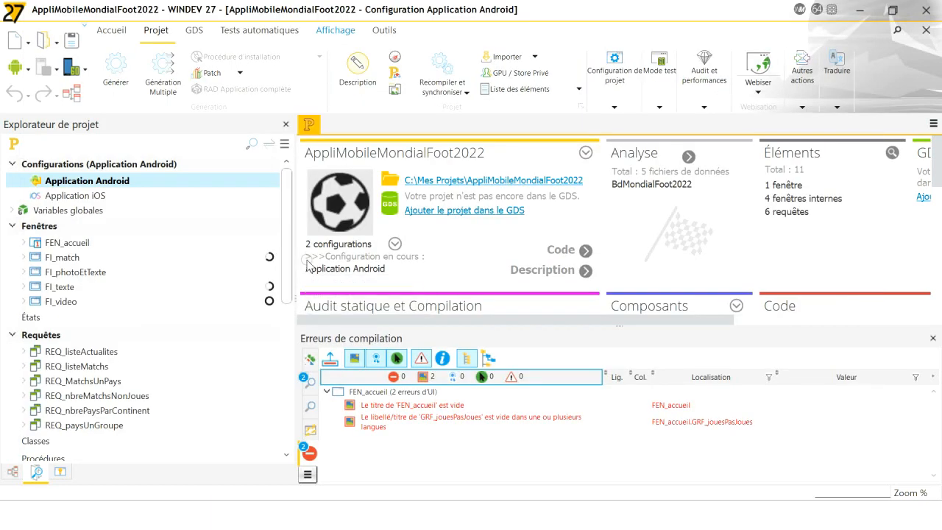
left_click(122, 77)
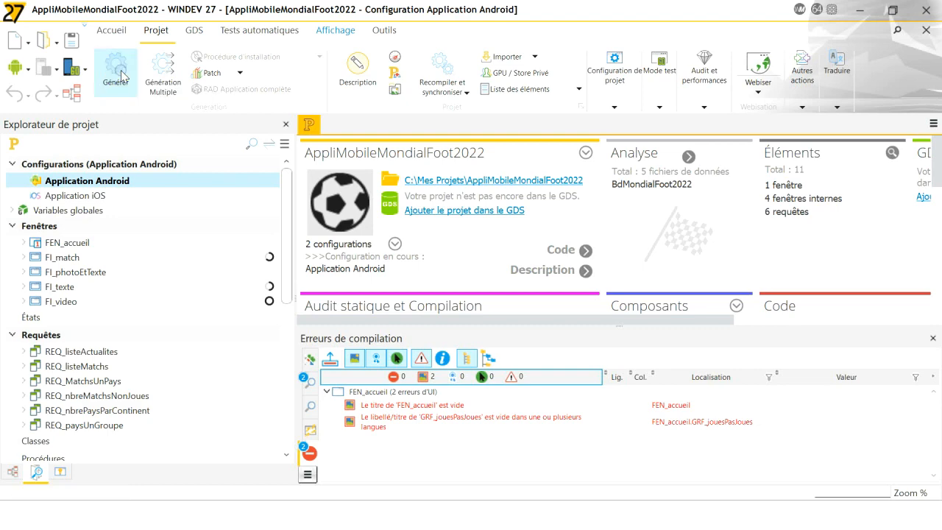
left_click(527, 446)
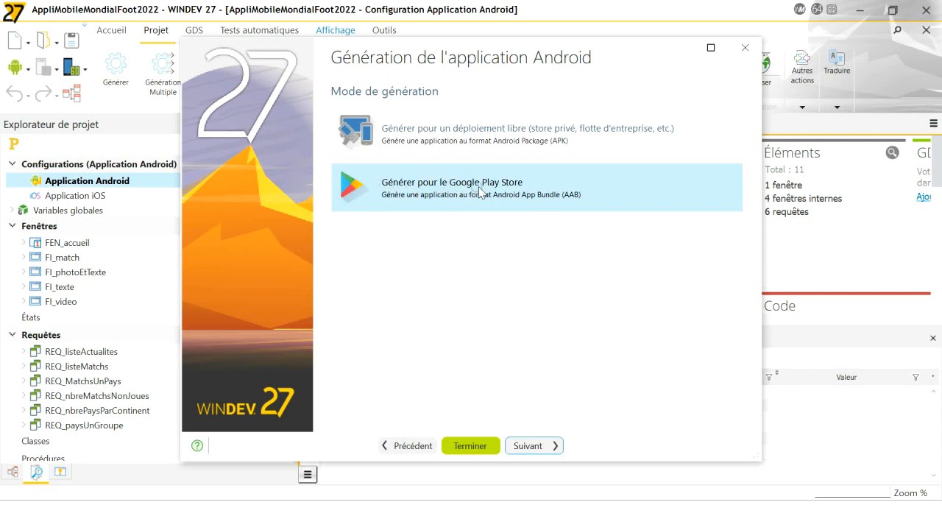
left_click(514, 447)
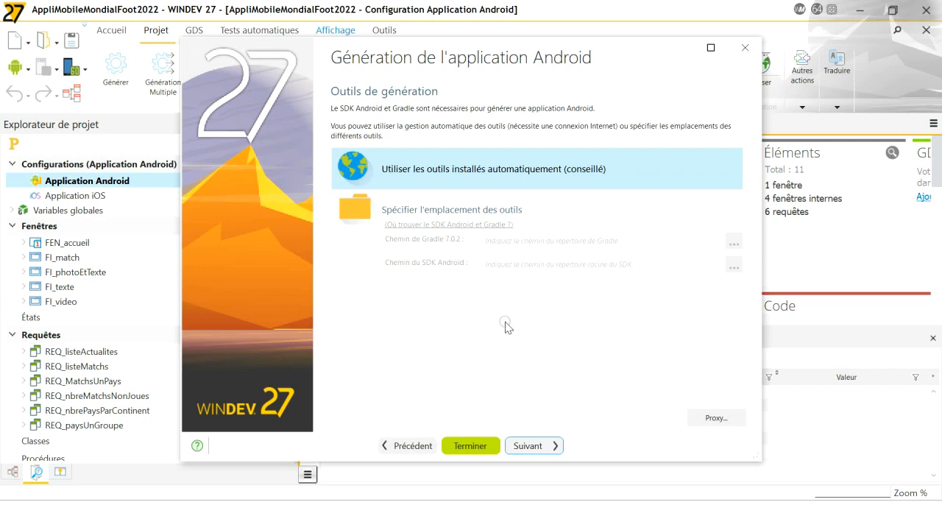
left_click(743, 50)
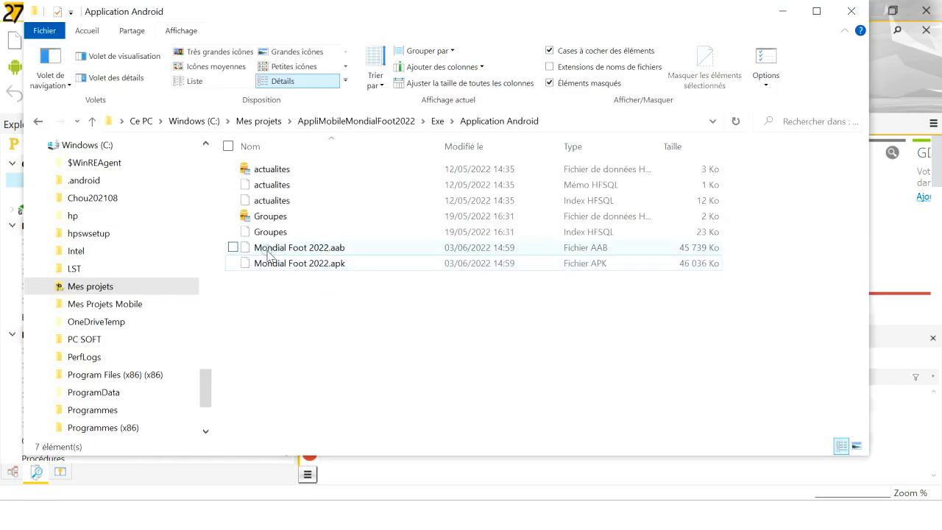
Select Mondial Foot 2022.aab in the Application Android folder and switch to Chrome to view the L'Usine Digitale article on APK and AAB.
left_click(252, 251)
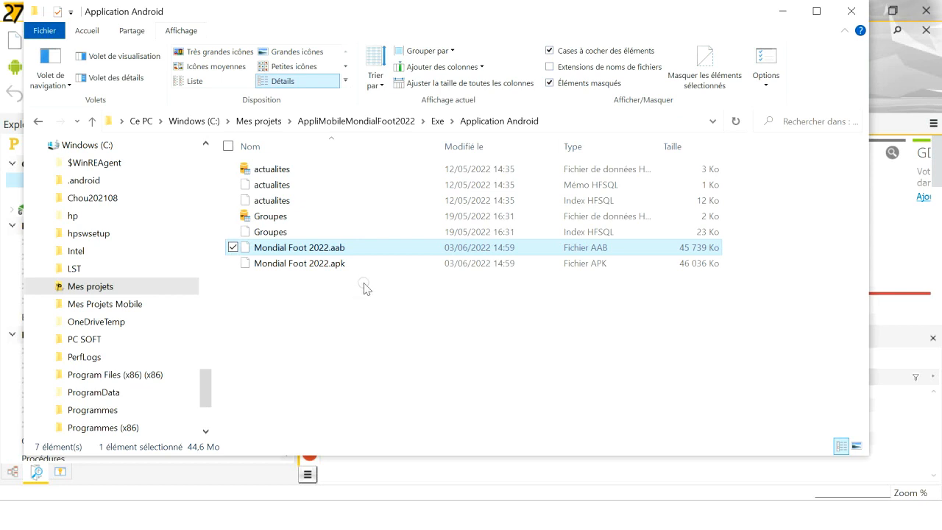
key("alt+Tab")
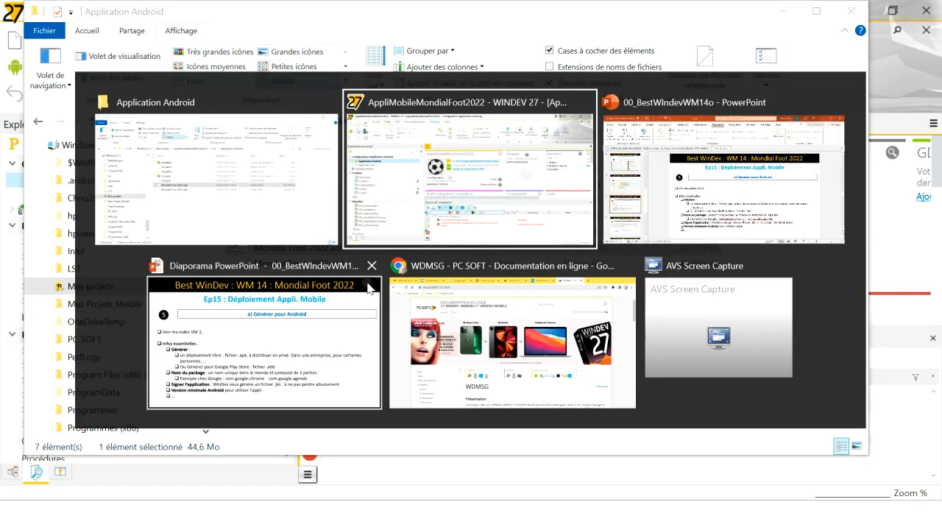
key("Tab")
key("Tab")
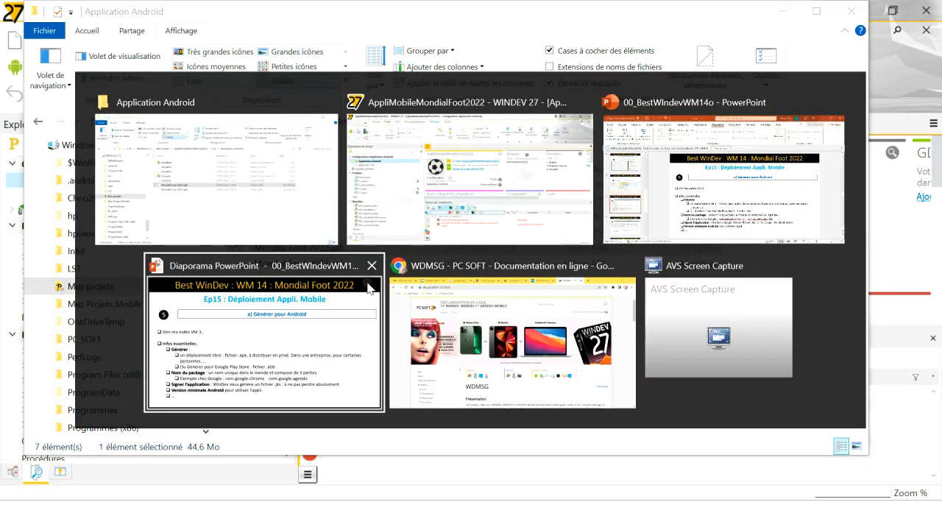
key("Tab")
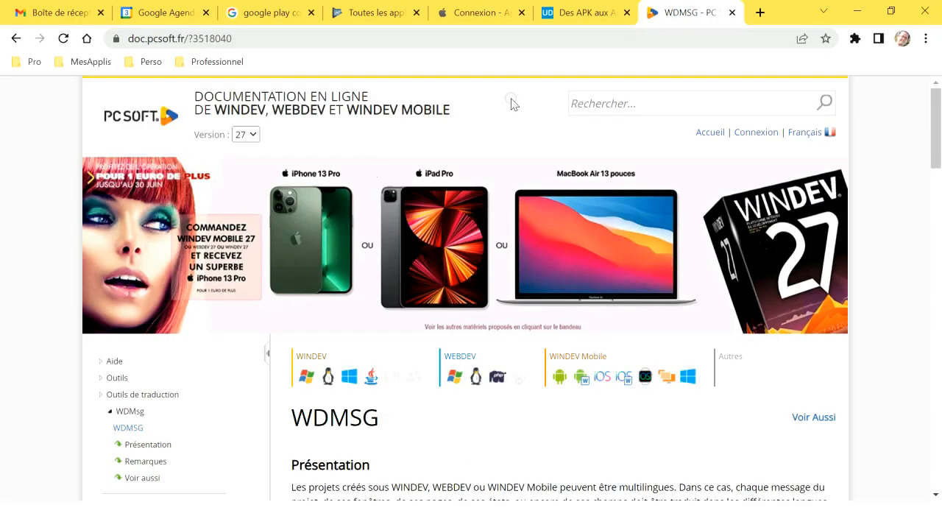
left_click(572, 14)
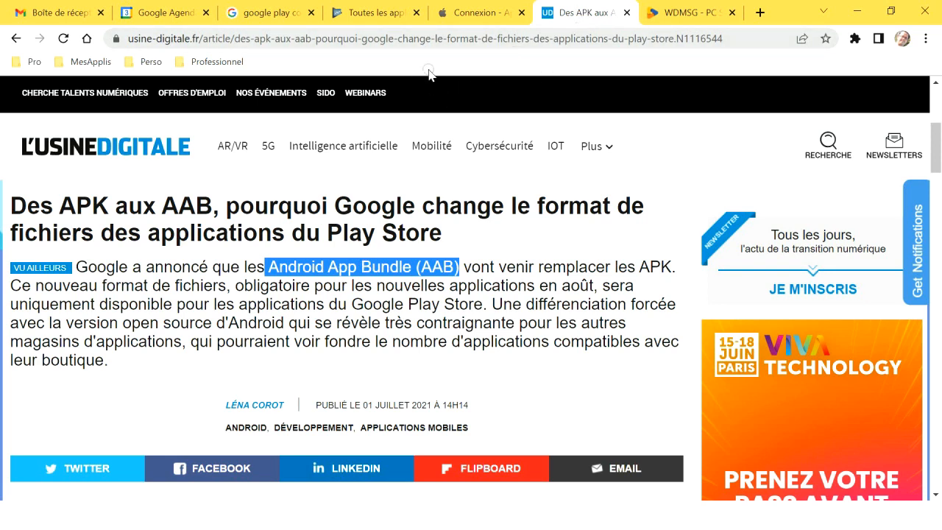
Return briefly to the Application Android folder and switch to PowerPoint to view the "Générer pour Android" slide.
key("alt+Tab")
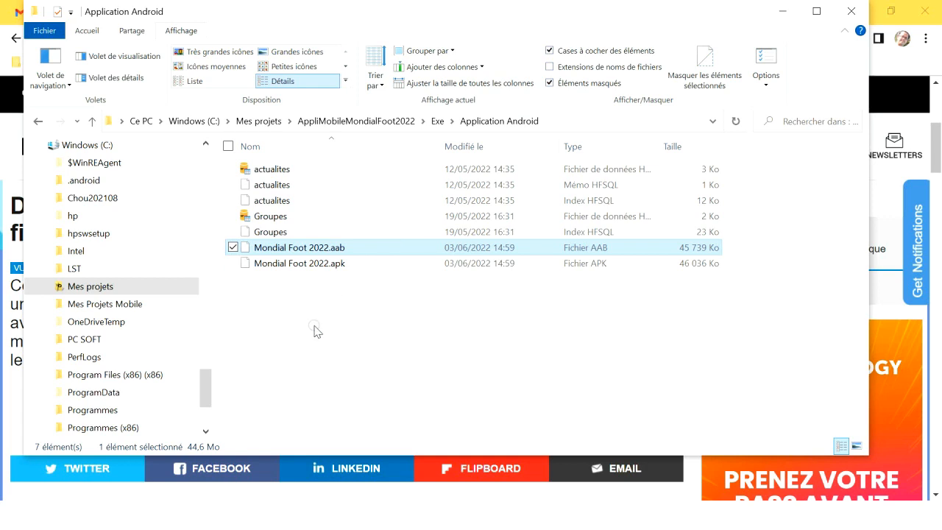
key("alt+Tab")
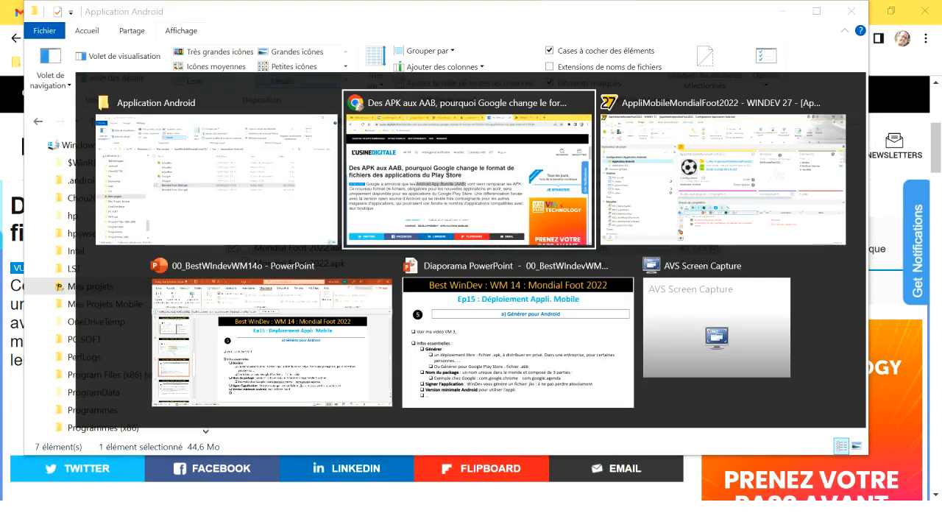
key("alt+Tab")
key("alt+Tab")
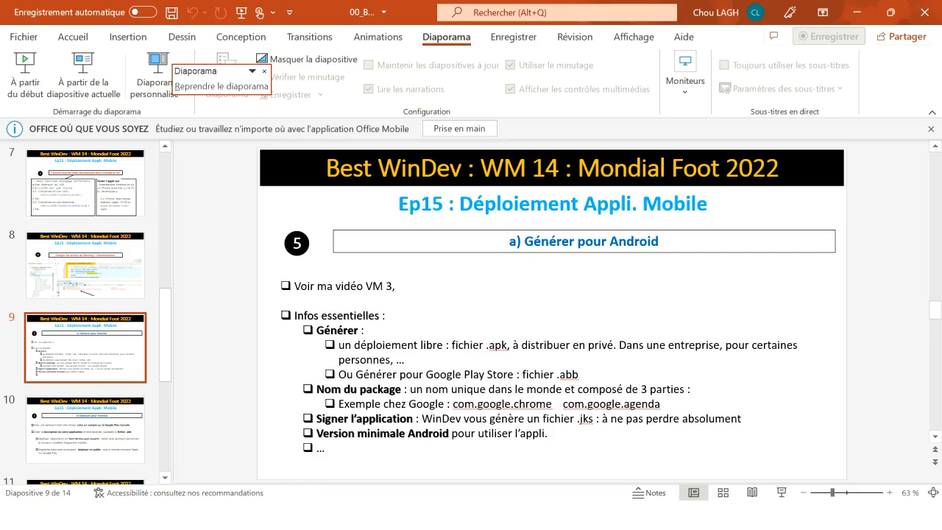
key("alt+Tab")
key("alt+Tab")
key("alt+Tab")
key("alt+Tab")
key("alt+Tab")
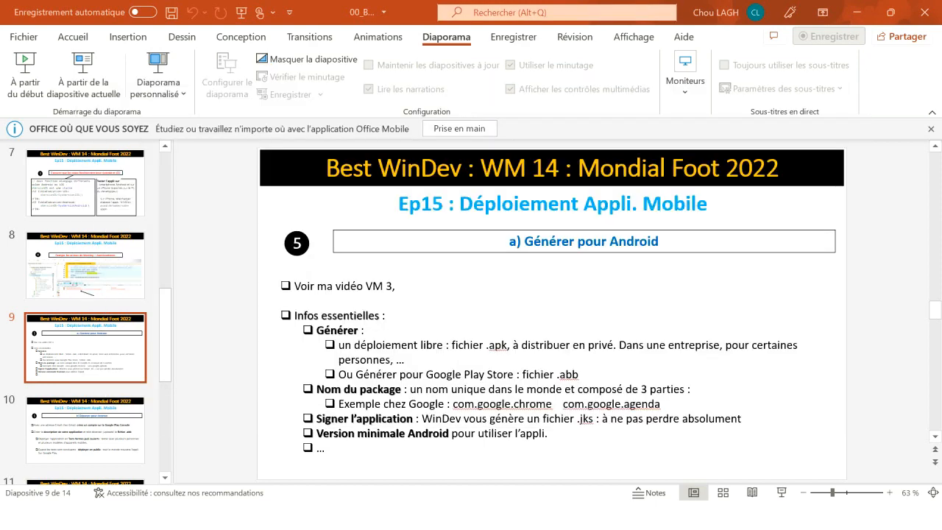
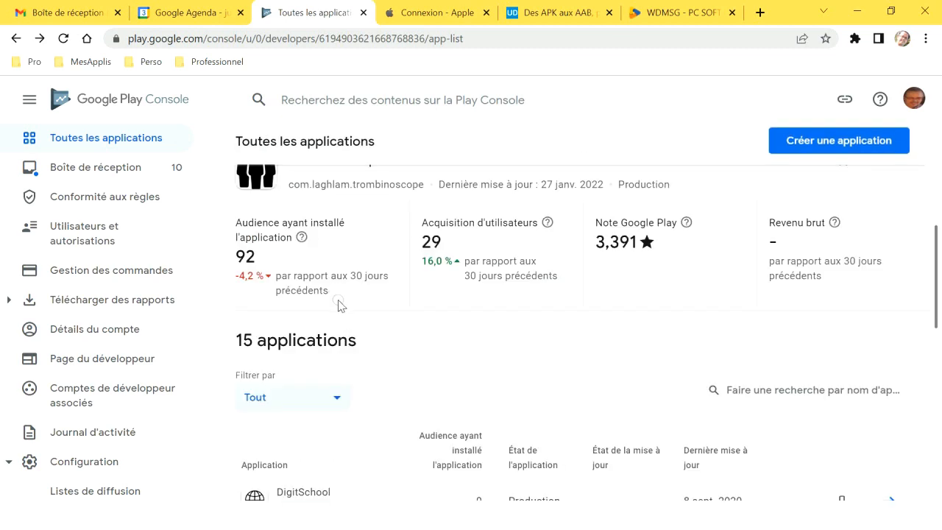
Open the application creation form from the Google Play Console's application list and review its fields down to the US export laws declaration.
scroll(346, 313, "up", 9)
scroll(352, 318, "up", 2)
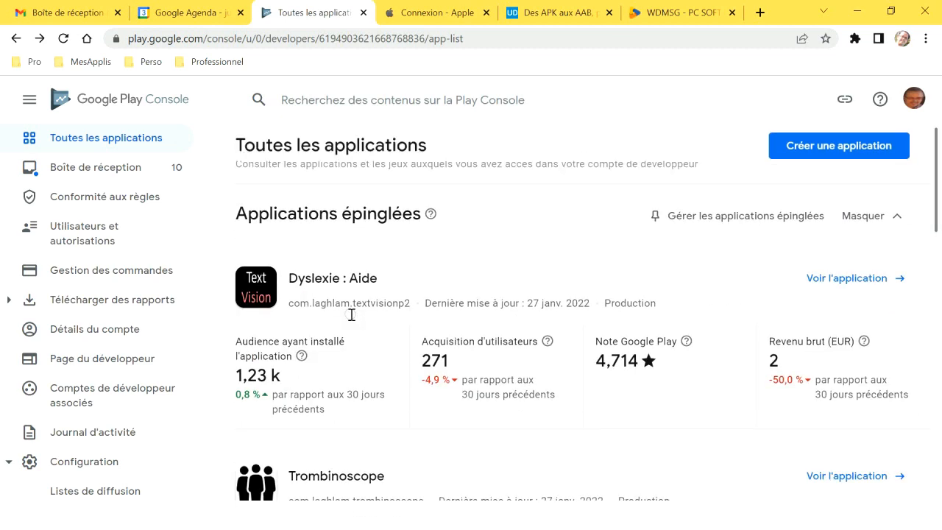
left_click(832, 152)
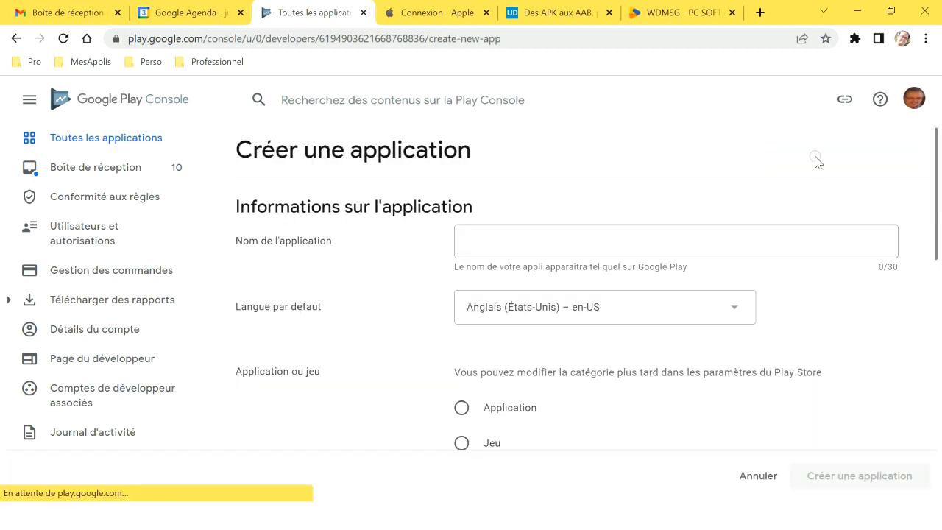
left_click(490, 238)
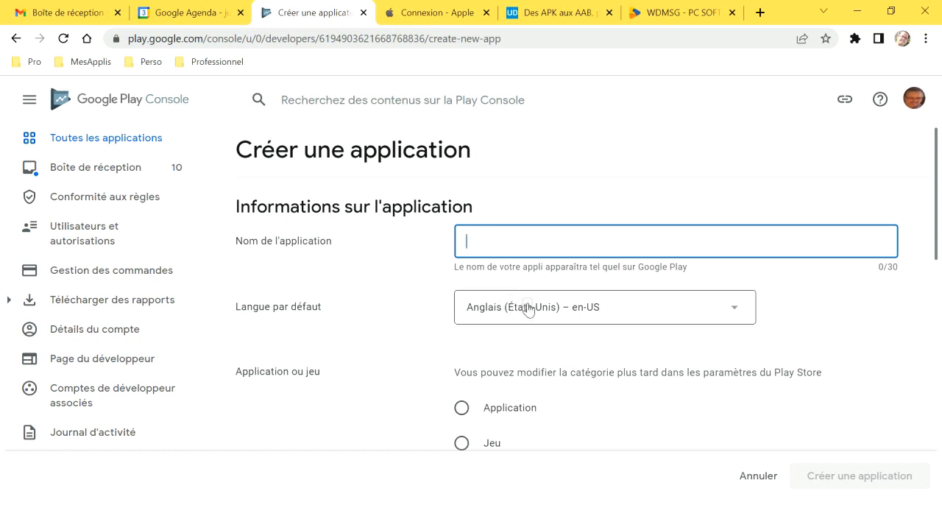
scroll(527, 313, "down", 6)
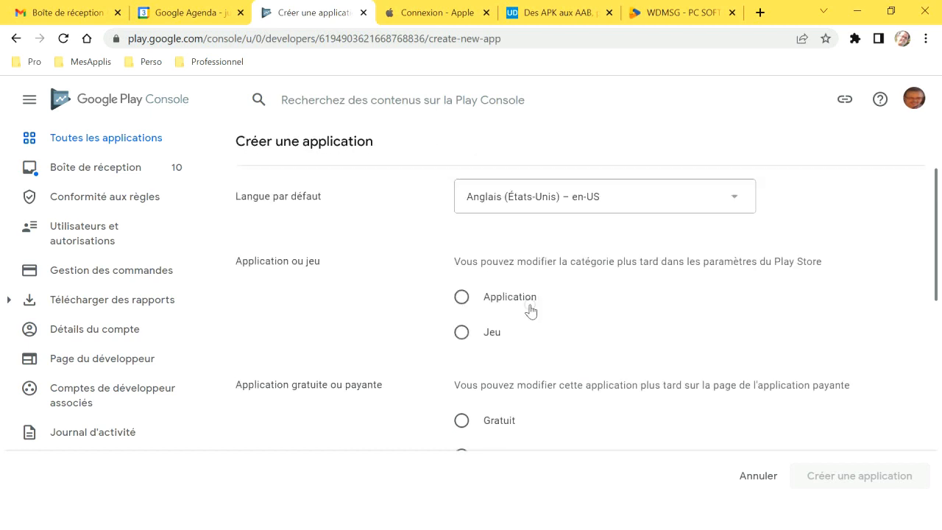
scroll(531, 319, "down", 3)
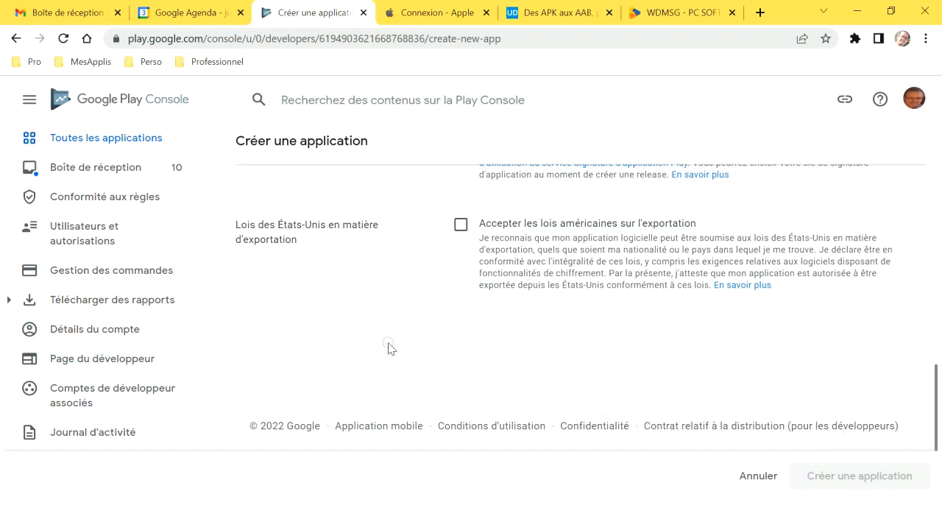
Switch to the Application Android folder to view Mondial Foot 2022.aab and return to the Play Console creation form in Chrome.
key("alt+Tab")
key("alt+Tab")
key("alt+Tab")
key("alt+Tab")
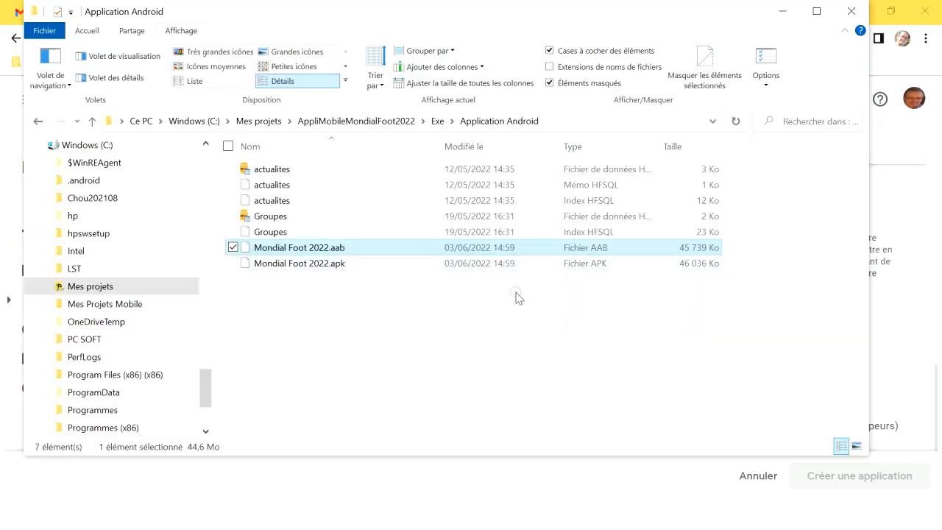
key("alt+Tab")
key("alt+Tab")
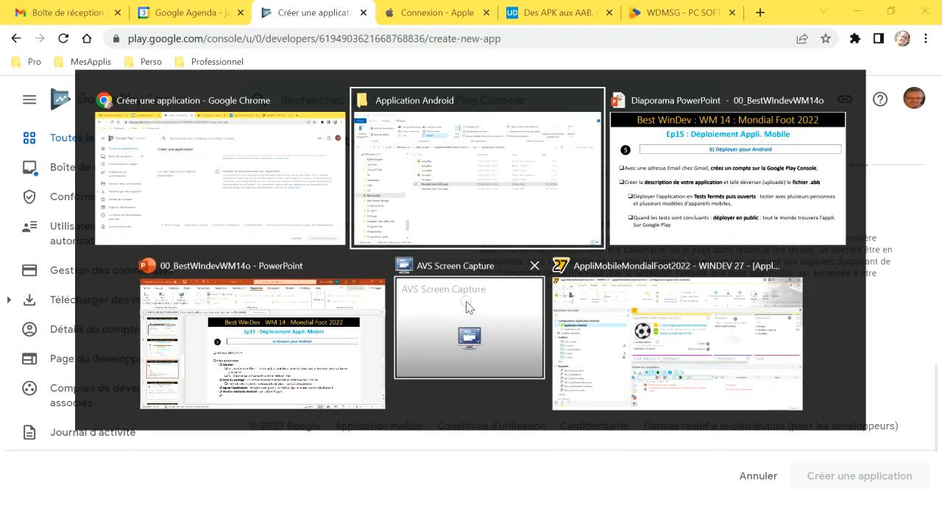
key("Escape")
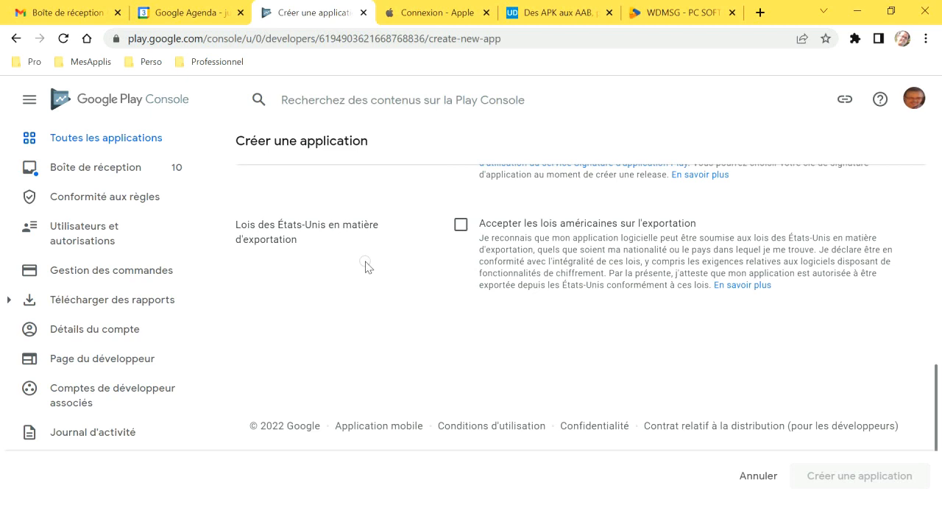
scroll(2, 377, "down", 4)
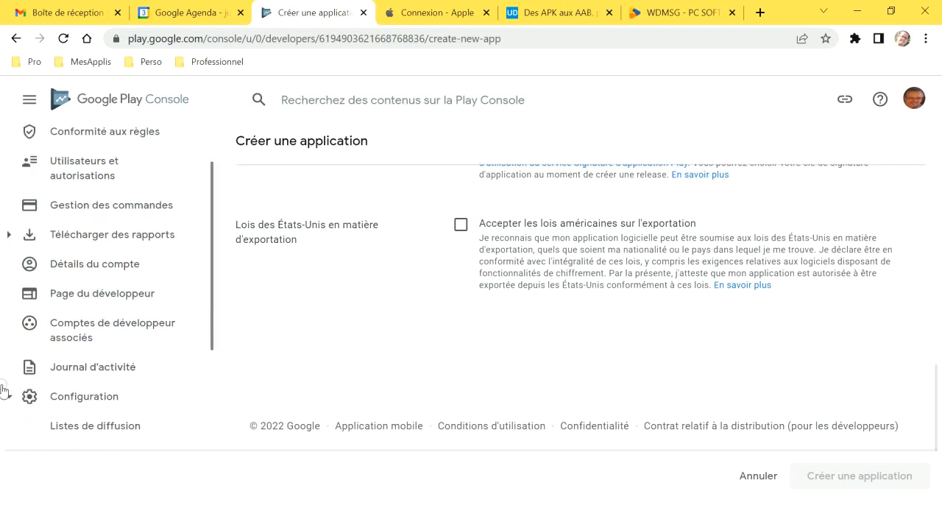
scroll(2, 378, "down", 1)
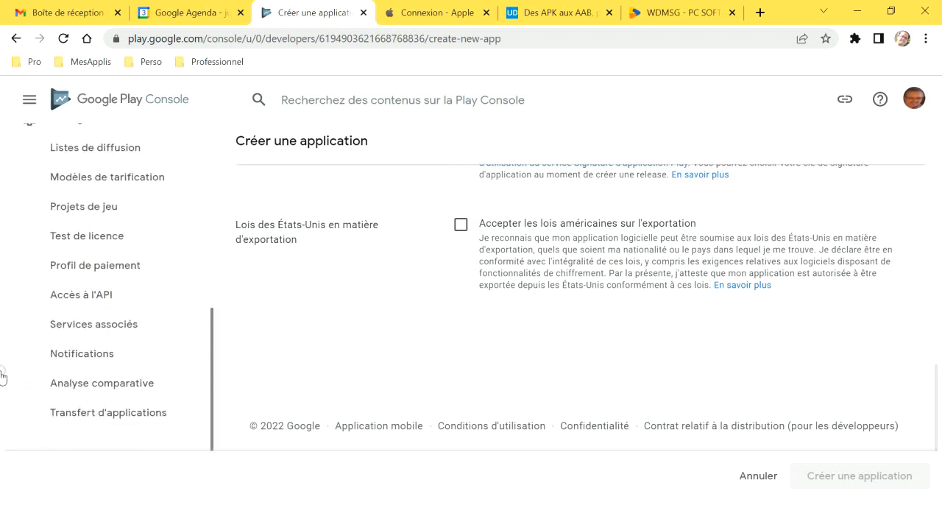
scroll(3, 344, "up", 2)
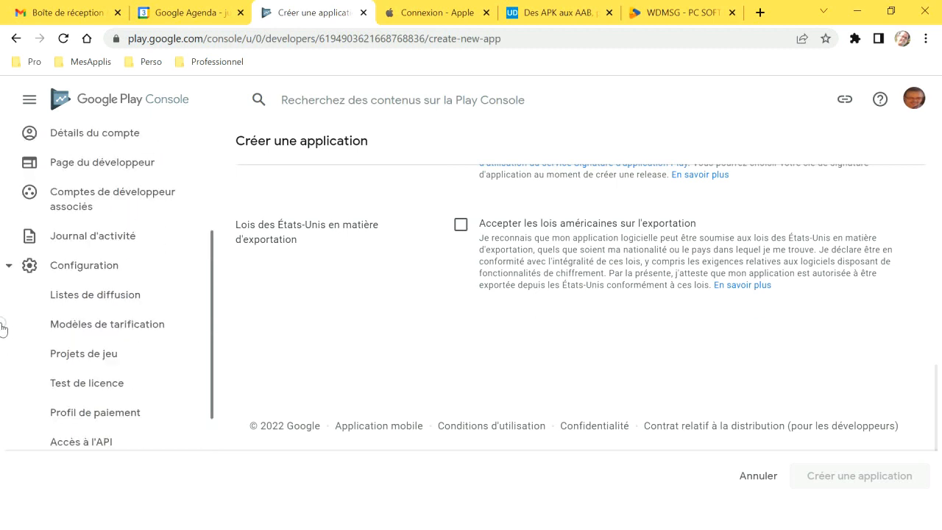
scroll(2, 329, "up", 1)
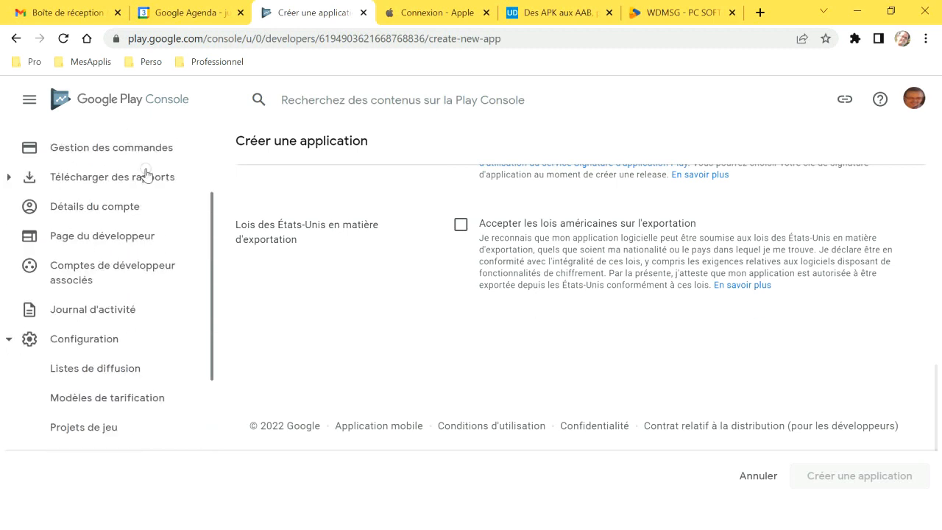
scroll(146, 174, "up", 2)
scroll(481, 189, "up", 10)
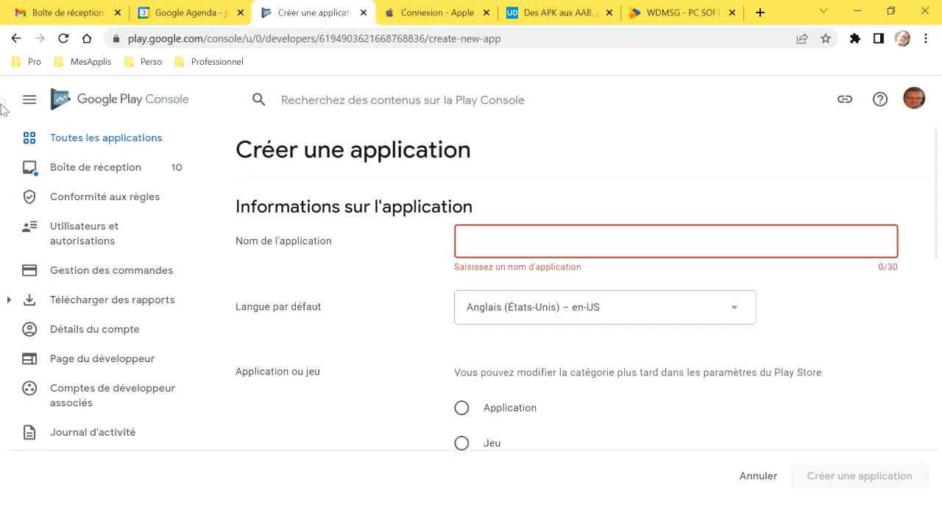
Leave the creation form for the application list and open the dashboard of the Dyslexie : Aide application.
left_click(16, 38)
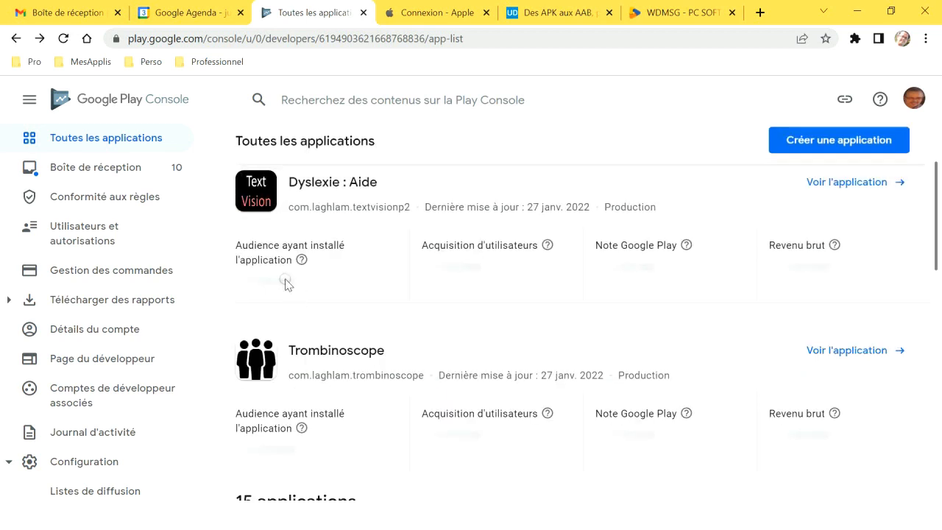
left_click(839, 290)
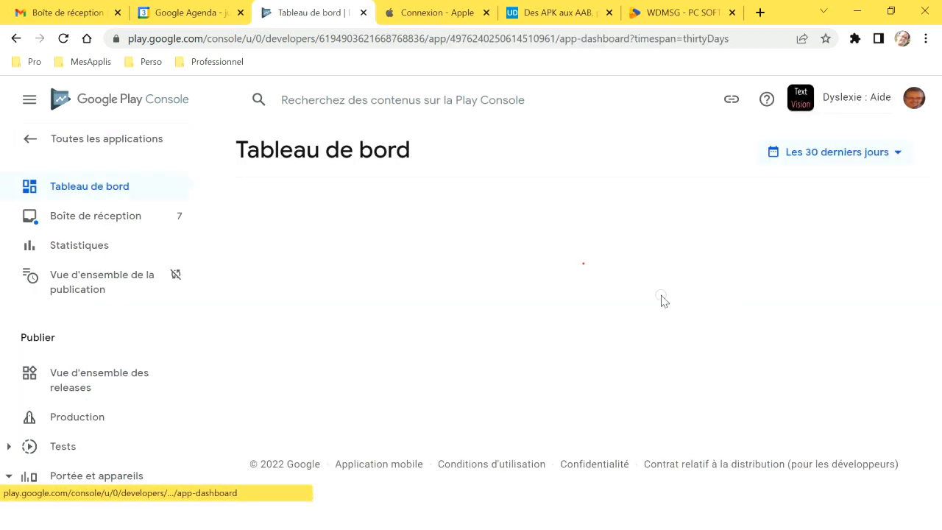
scroll(287, 290, "down", 2)
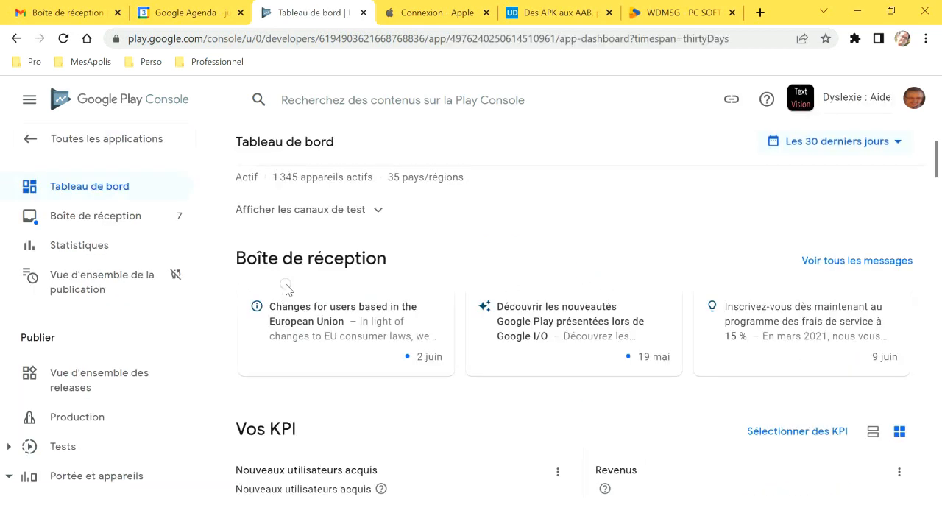
scroll(109, 343, "down", 1)
scroll(109, 342, "down", 3)
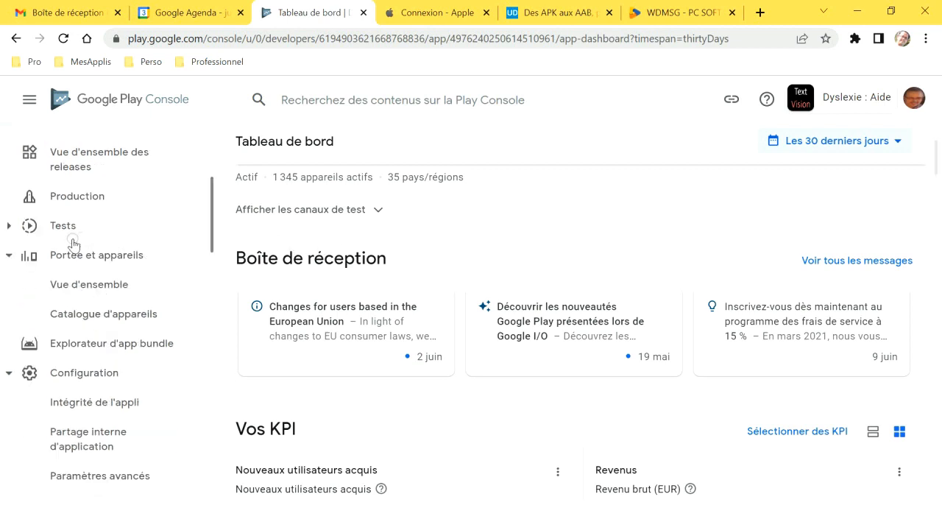
Expand the app's Tests section and view the Tests fermés page followed by the Tests ouverts page.
left_click(9, 227)
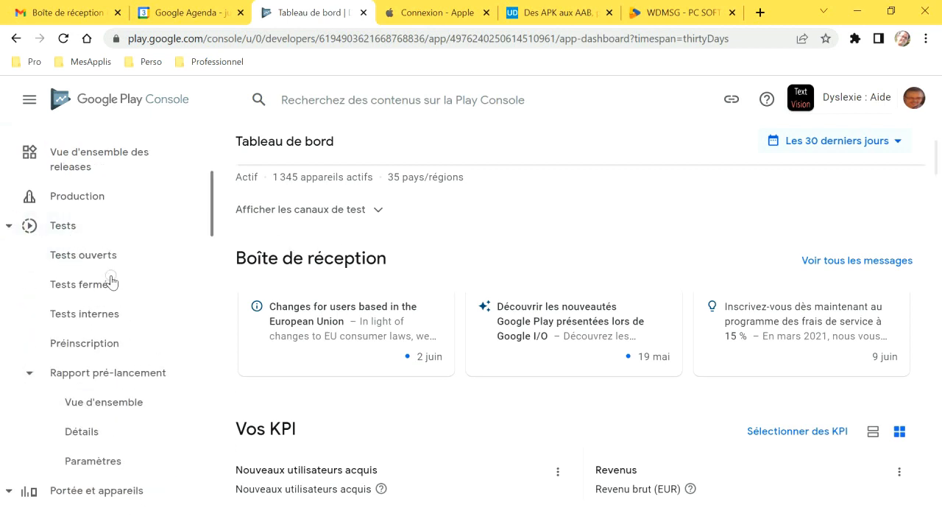
left_click(77, 288)
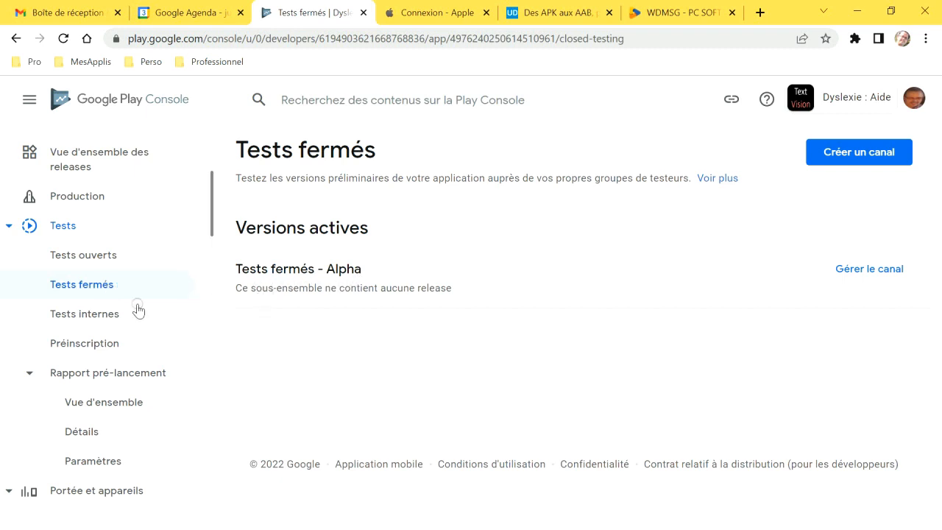
left_click(67, 259)
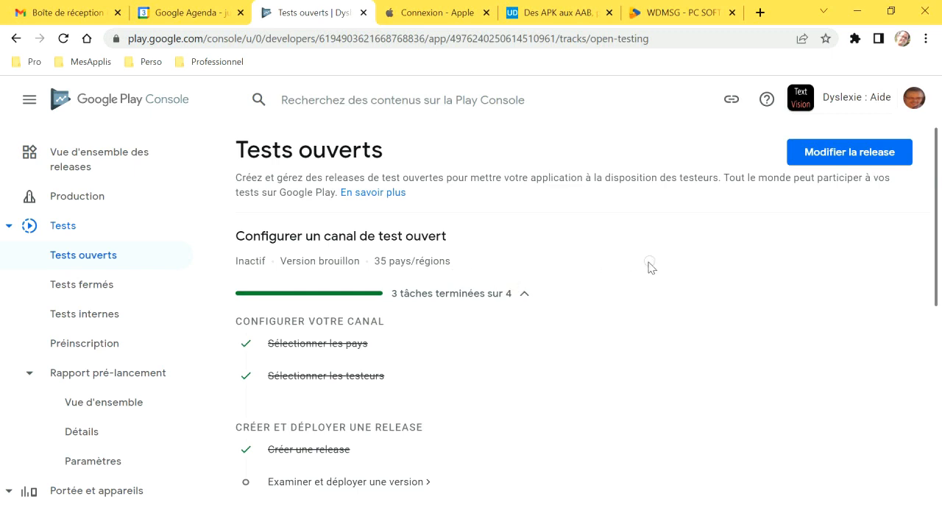
Look through the Tests ouverts page's channel setup tasks and Releases section for Dyslexie : Aide.
scroll(620, 273, "down", 2)
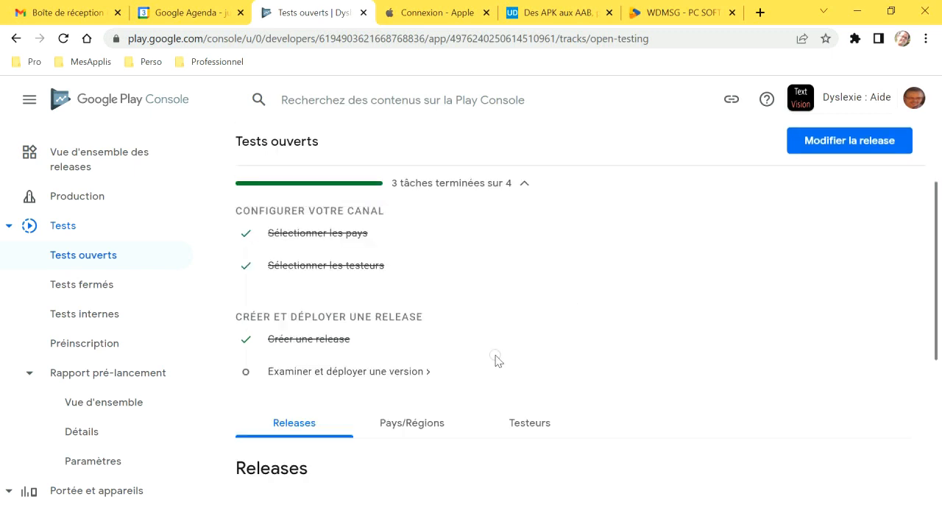
scroll(468, 365, "down", 2)
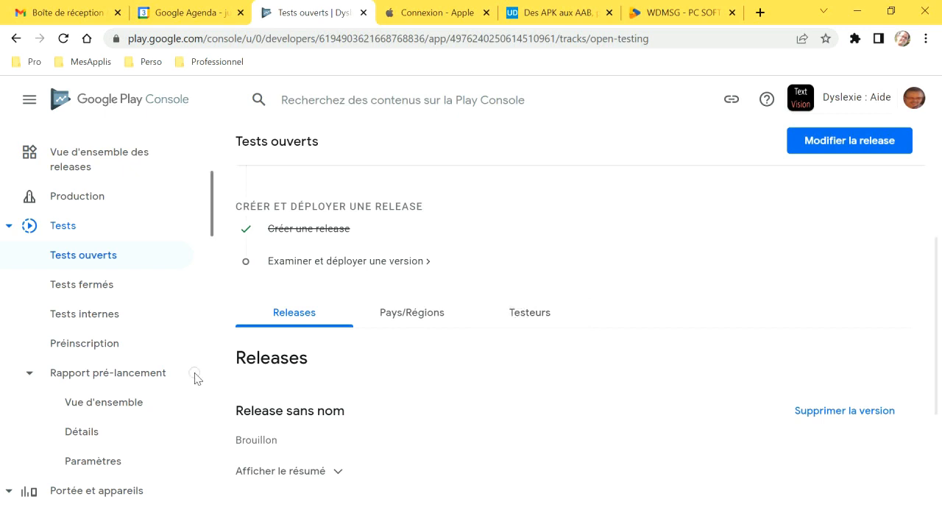
scroll(105, 328, "up", 3)
scroll(447, 330, "up", 3)
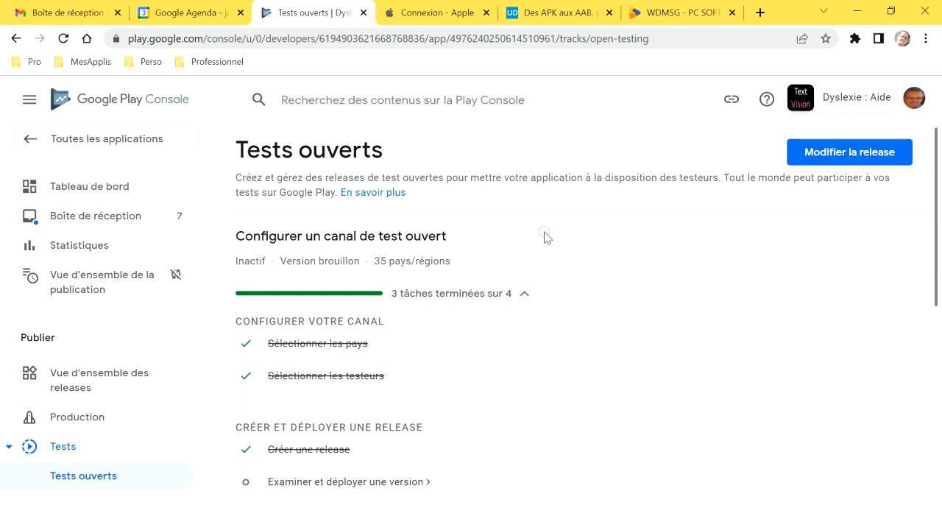
Switch to the PowerPoint slideshow and advance from the Android deployment slide to the slide on generating for iOS.
key("alt+Tab")
key("alt+Tab")
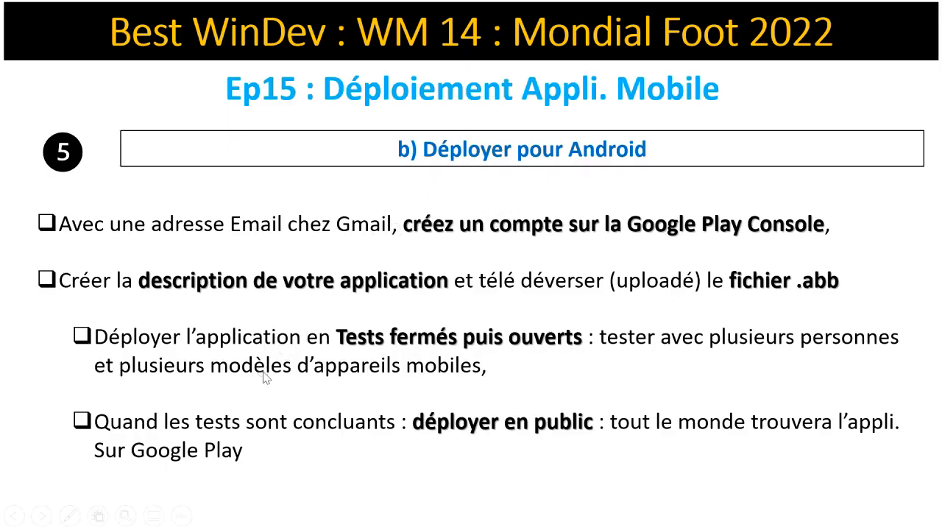
left_click(262, 365)
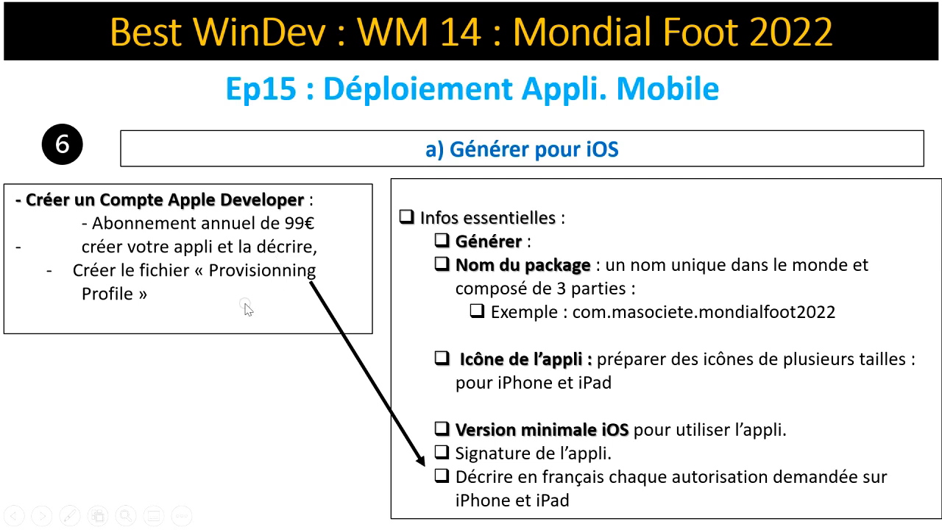
Return to Chrome and search Google for "Apple developer" in place of the Play Console page.
key("alt+Tab")
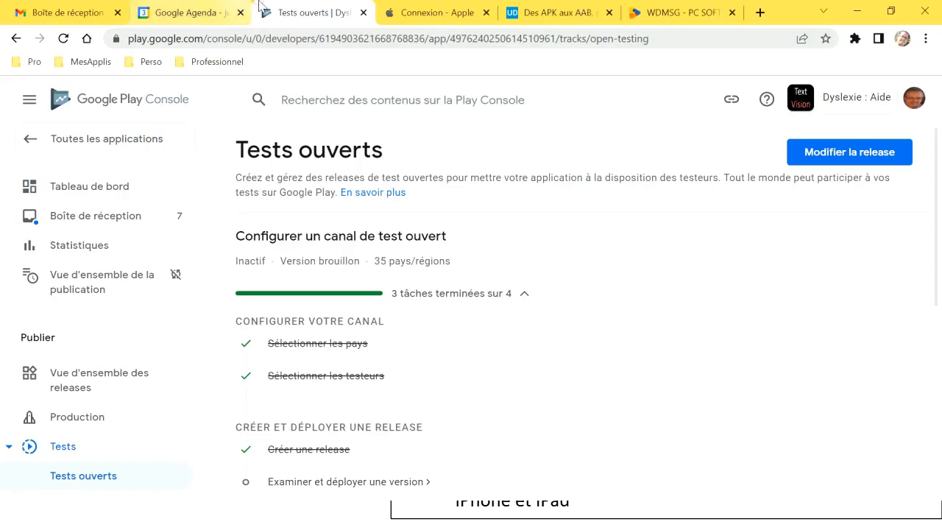
left_click(437, 16)
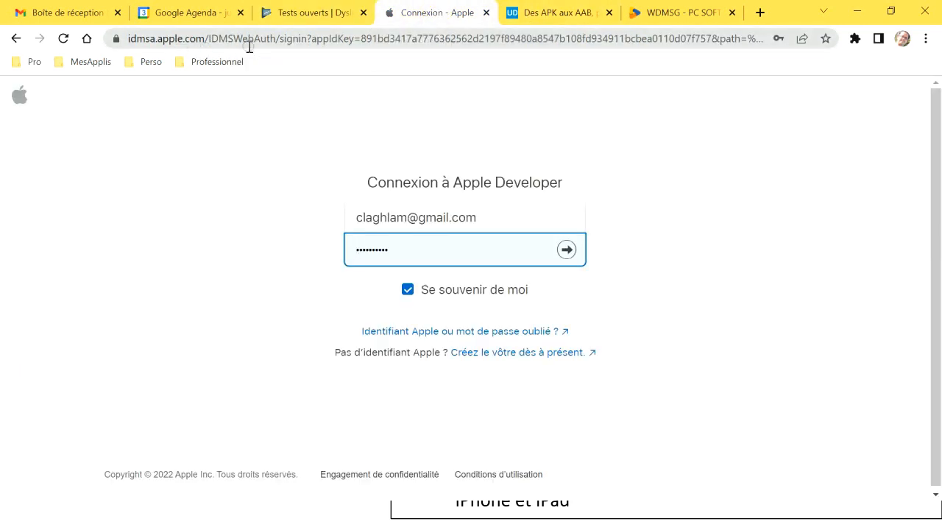
left_click(284, 14)
left_click(86, 39)
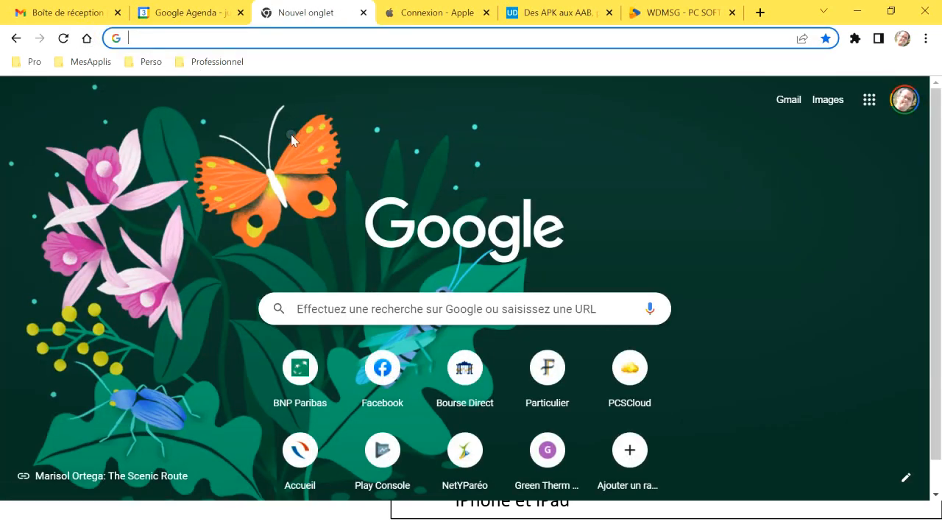
type("Apple developer")
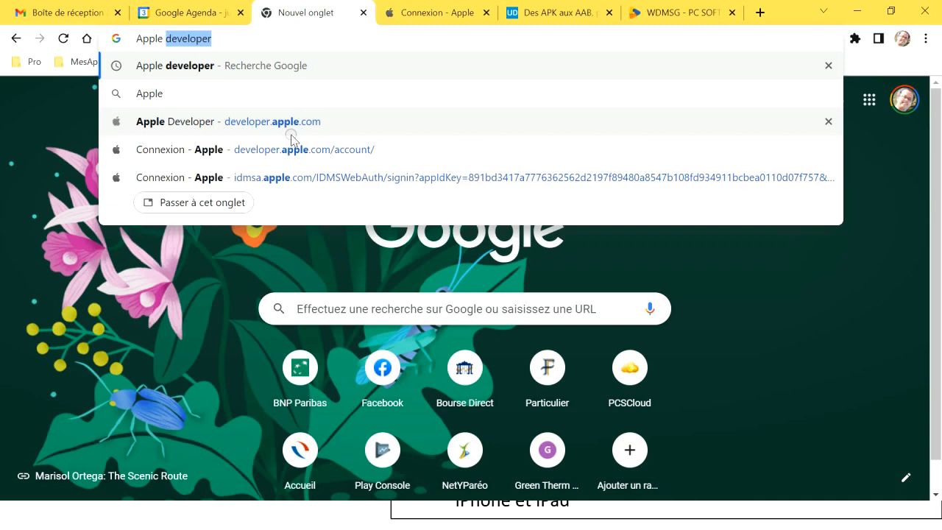
key("Return")
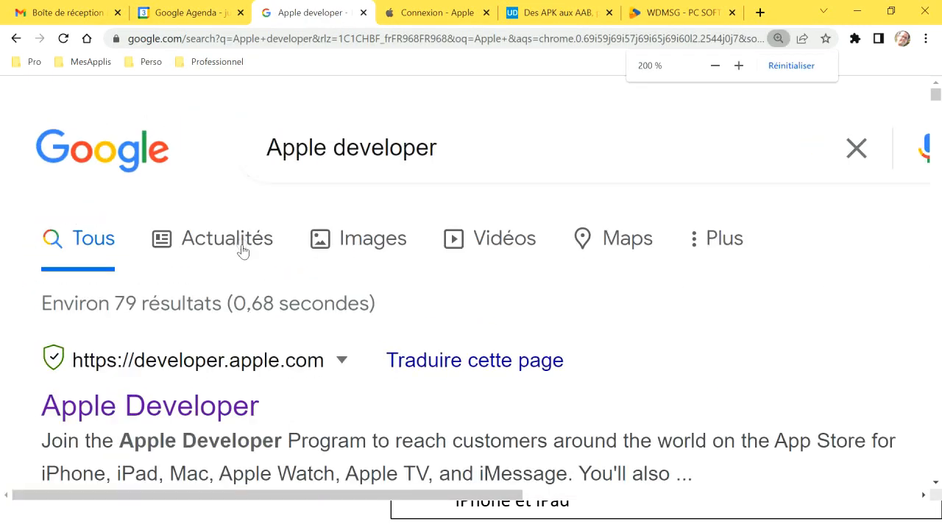
Open the Apple Developer site's account sign-in page, and highlight "Apple Developer" on the sign-in page already open in another tab.
scroll(206, 273, "down", 1)
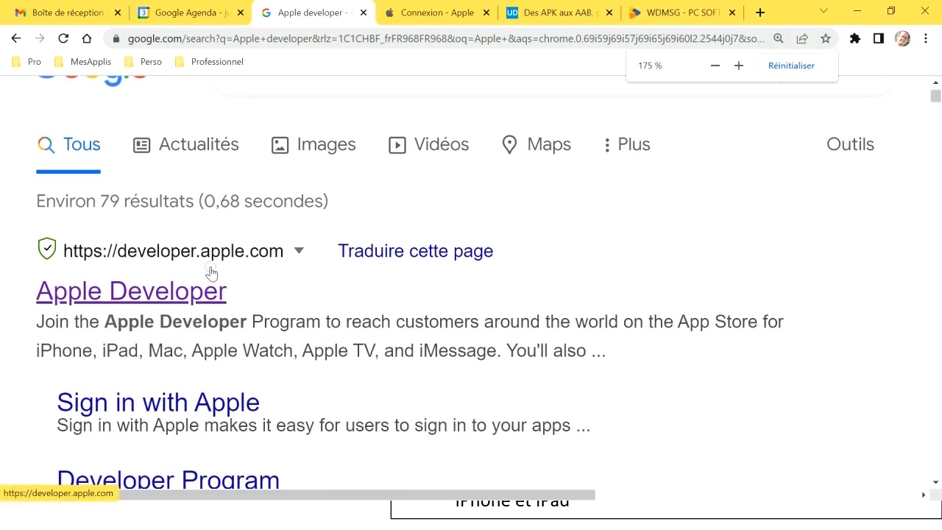
left_click(74, 298)
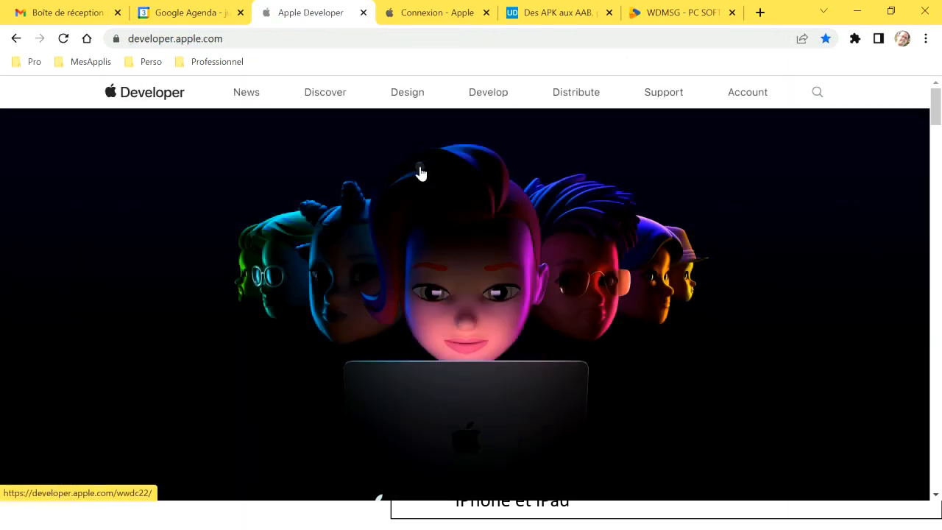
left_click(762, 95)
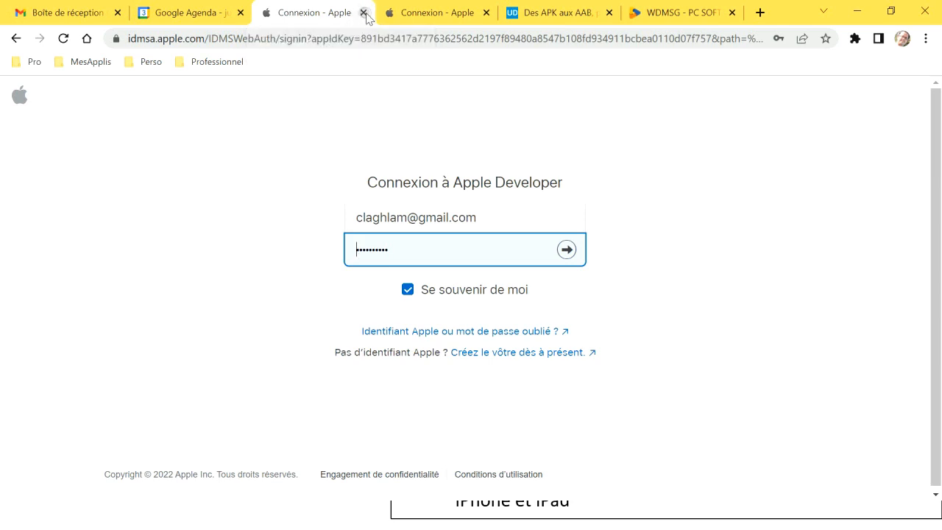
left_click(402, 15)
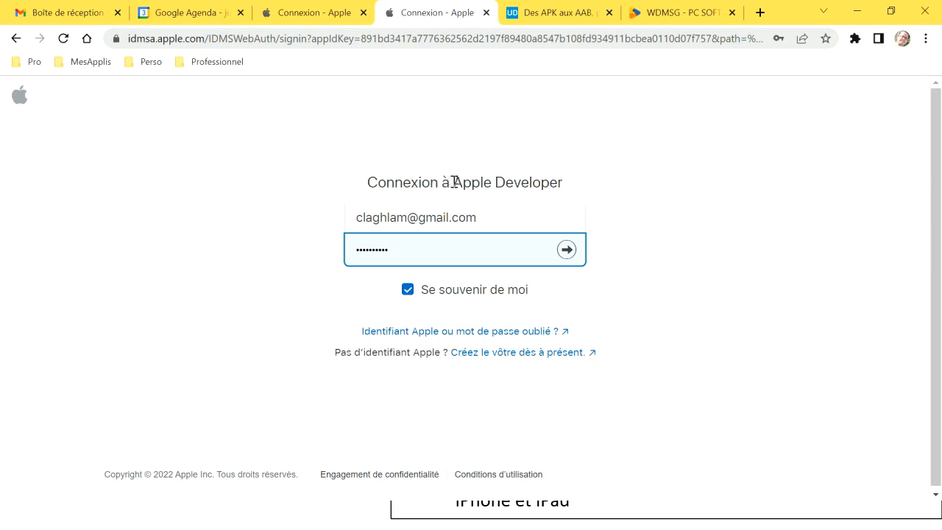
left_click_drag(454, 182, 575, 186)
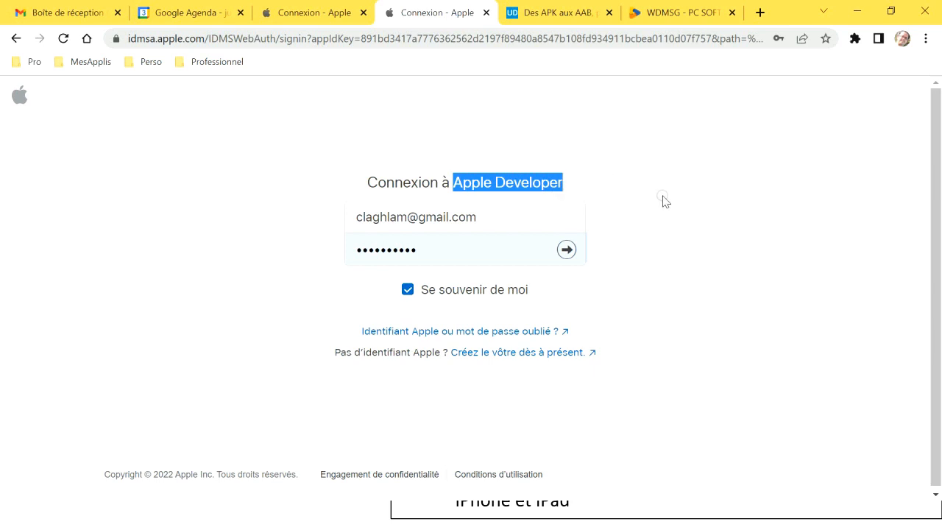
Switch to WINDEV and make Application iOS the project's active configuration.
key("alt+Tab")
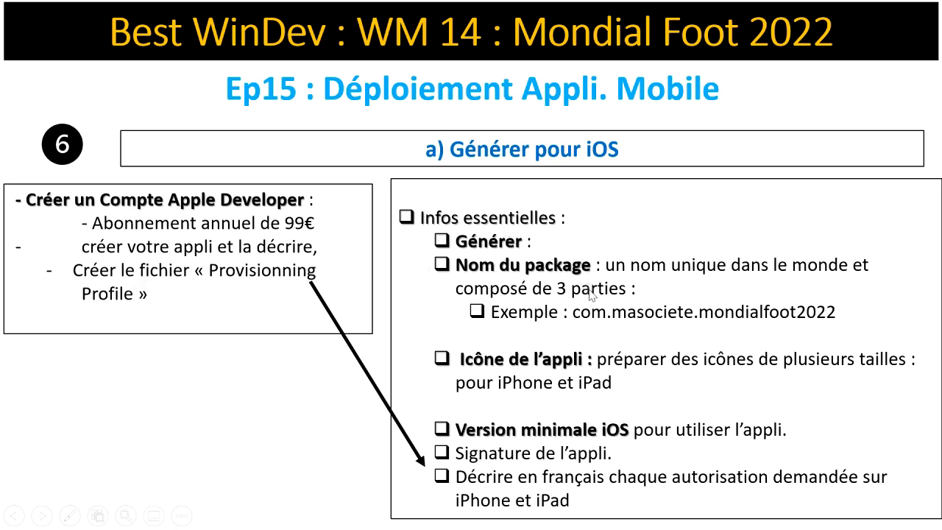
key("alt+Tab")
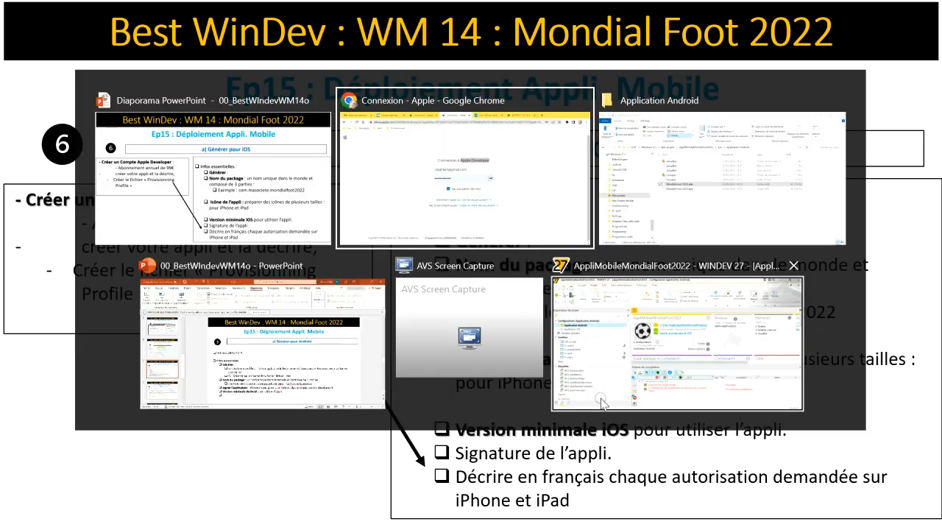
key("alt+Tab")
key("alt+Tab")
key("alt+Tab")
key("alt+Tab")
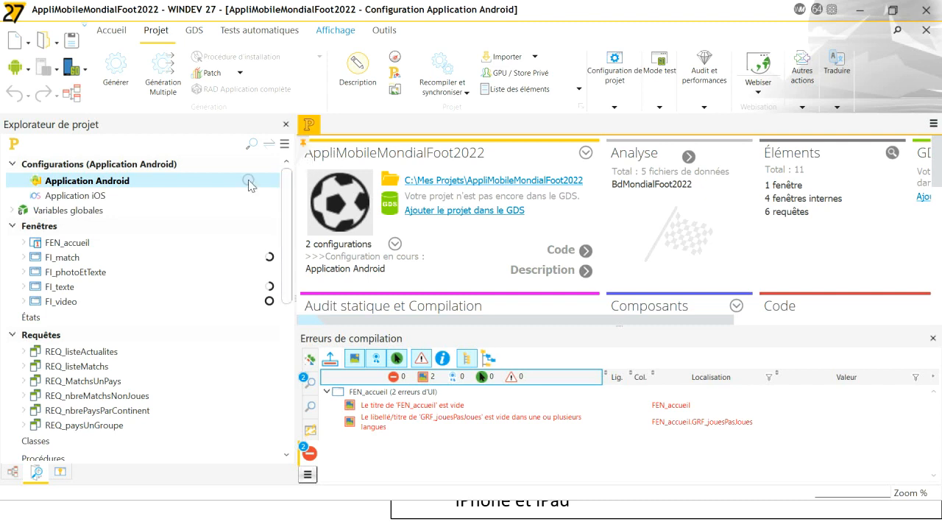
double_click(56, 197)
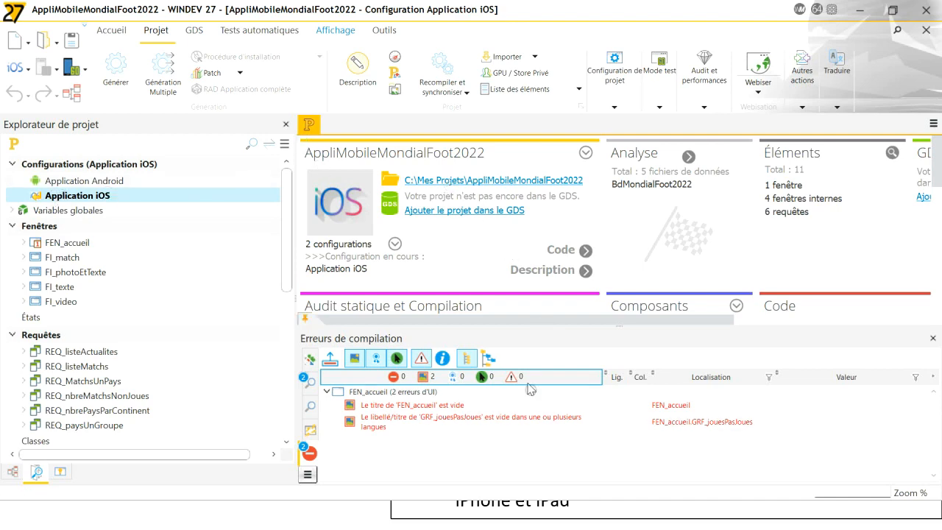
Start generating the iPhone/iPad application and review its general information, including the application name, bundle identifier and error-report email fields.
left_click(137, 60)
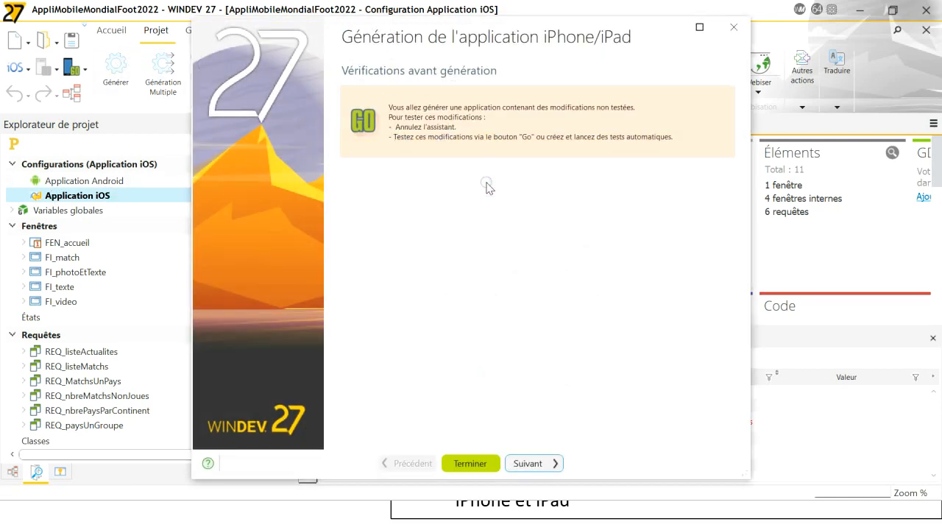
left_click(527, 463)
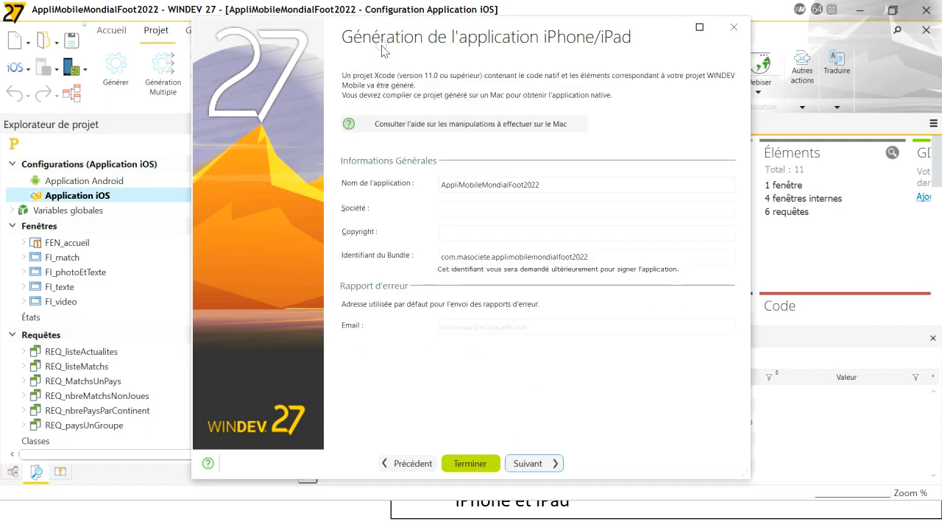
left_click(463, 187)
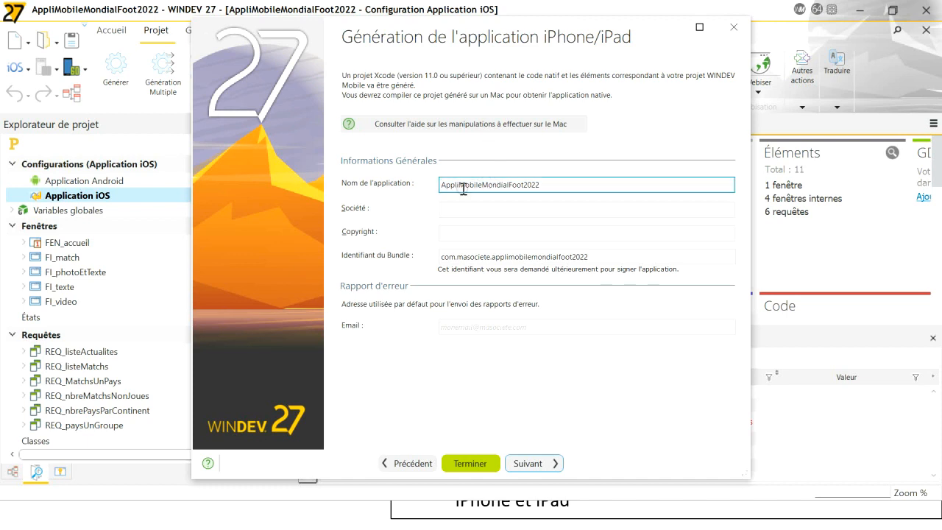
left_click(565, 186)
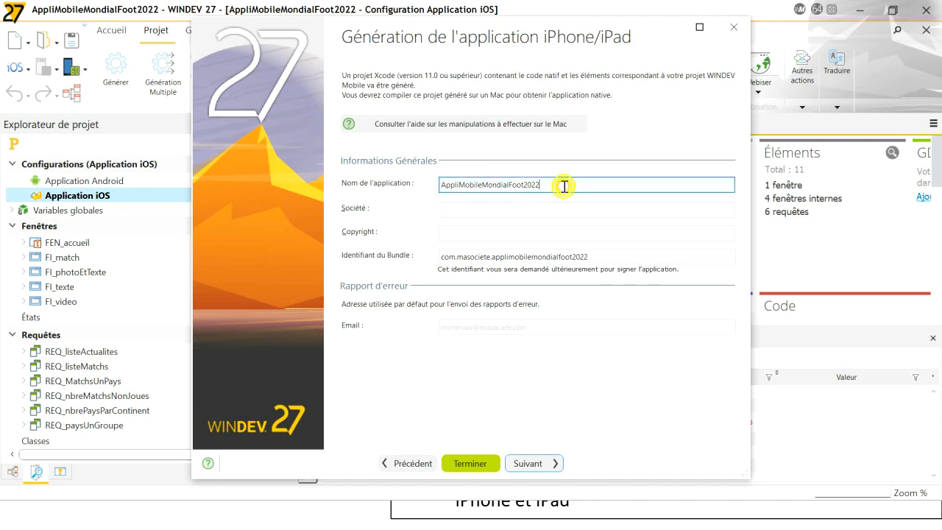
left_click(455, 211)
left_click(594, 258)
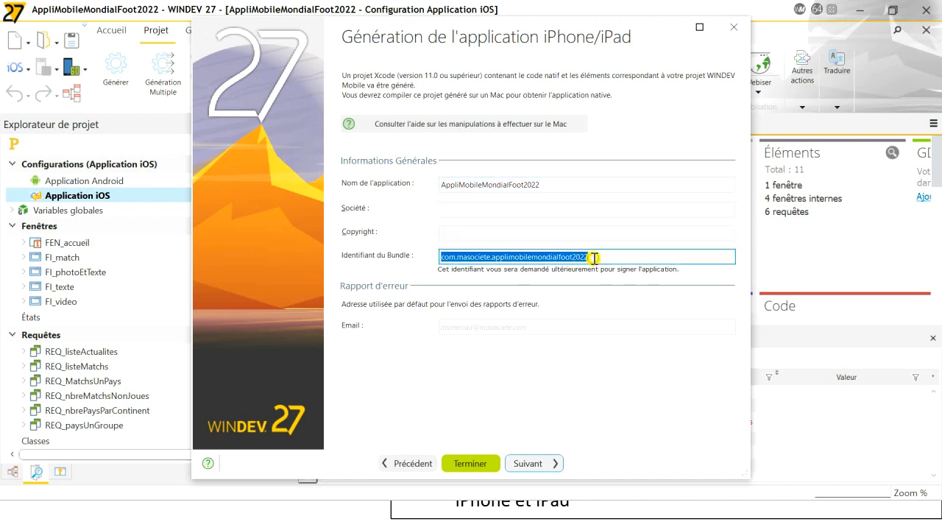
left_click_drag(622, 253, 446, 253)
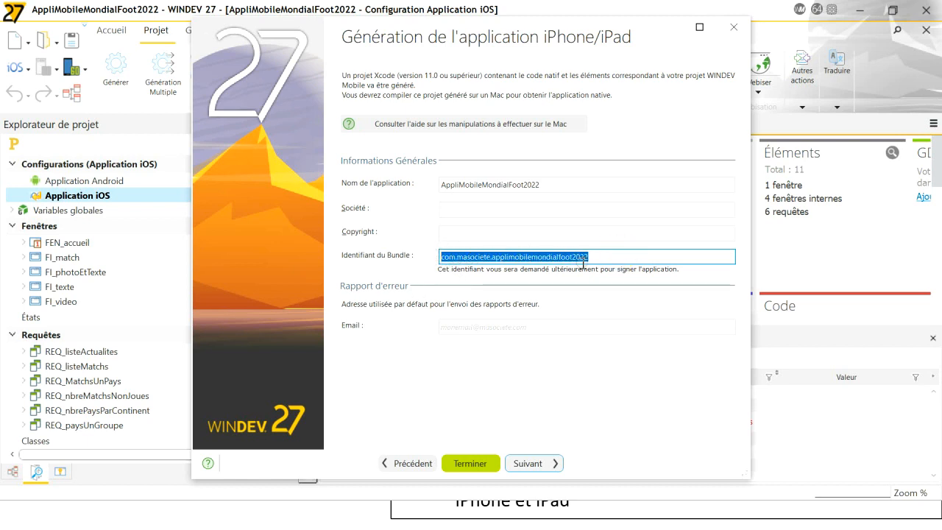
left_click(618, 254)
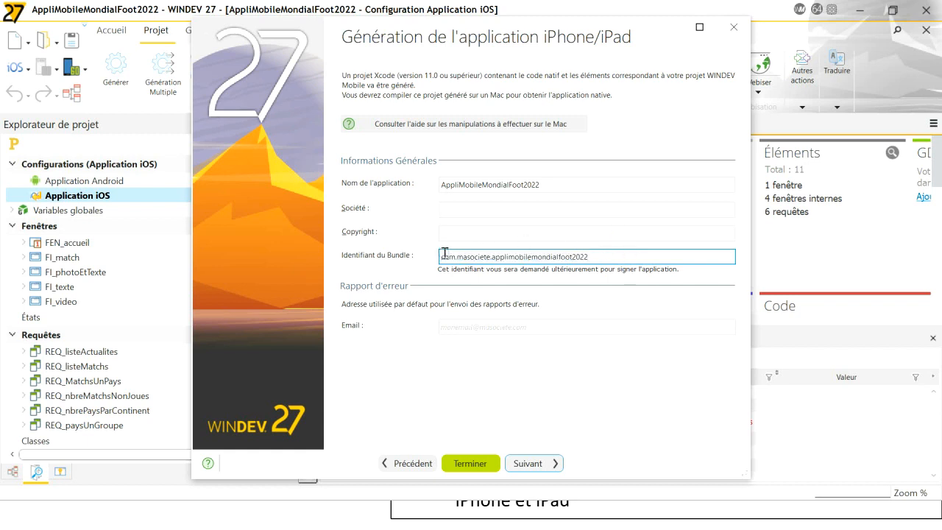
left_click_drag(444, 255, 480, 254)
left_click(598, 253)
left_click(443, 327)
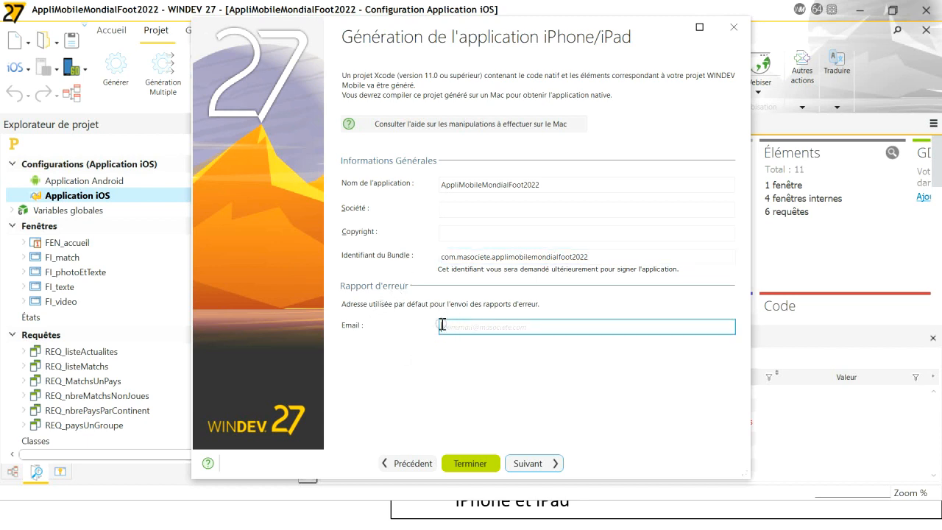
Proceed through the application icons and launch screen settings to the version number settings, keeping the proposed options.
left_click(524, 463)
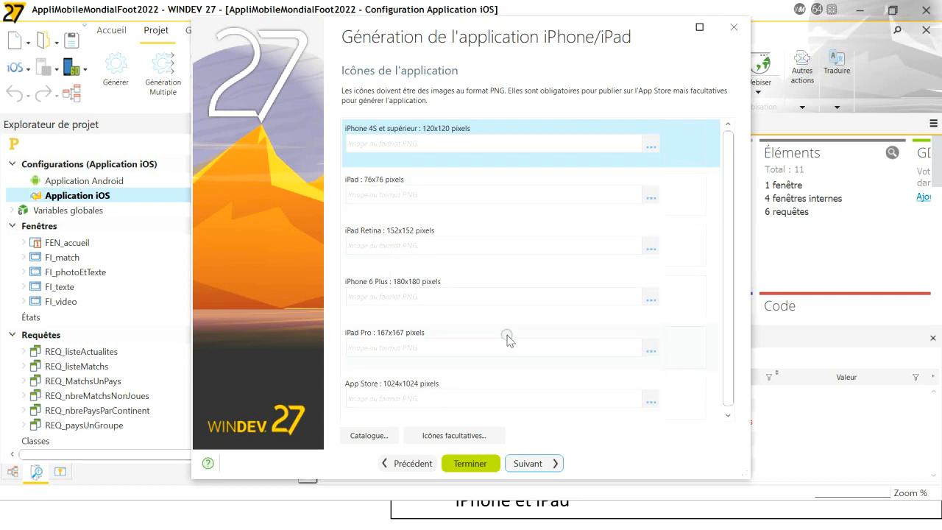
scroll(545, 310, "down", 1)
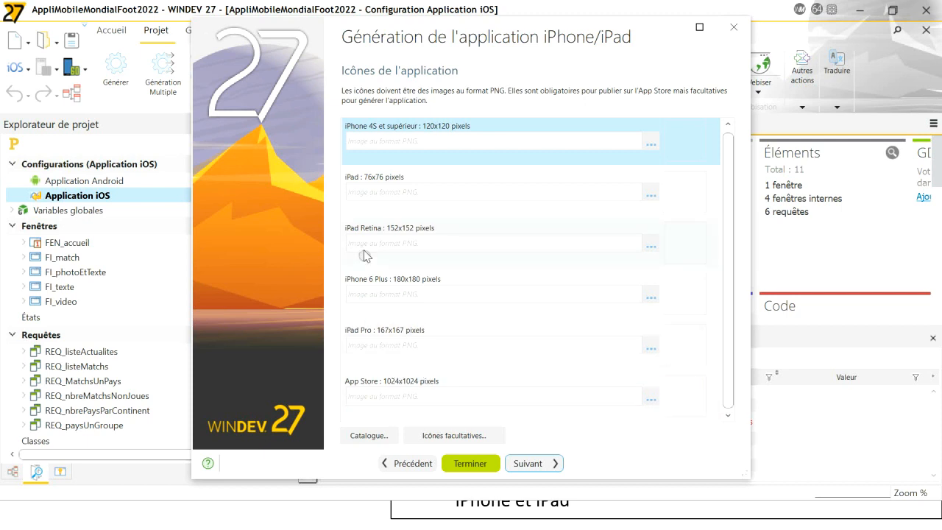
left_click(522, 461)
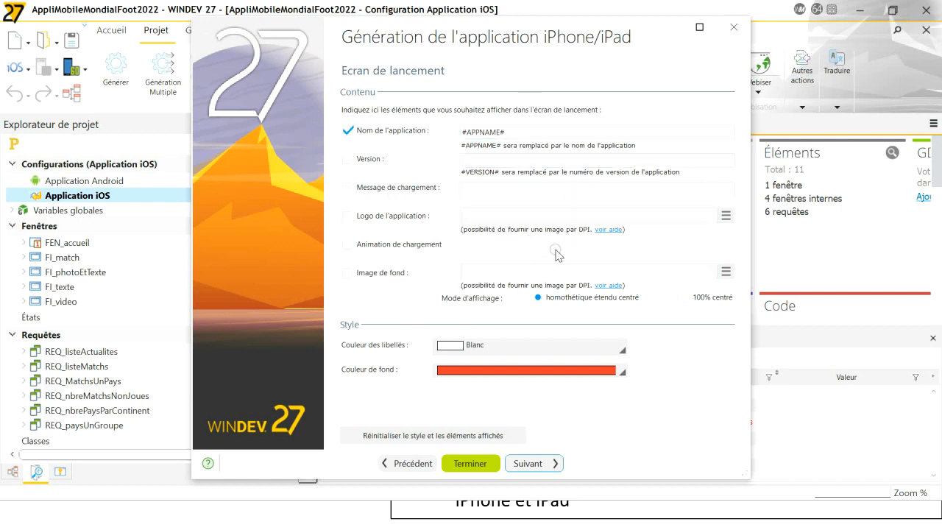
left_click(541, 465)
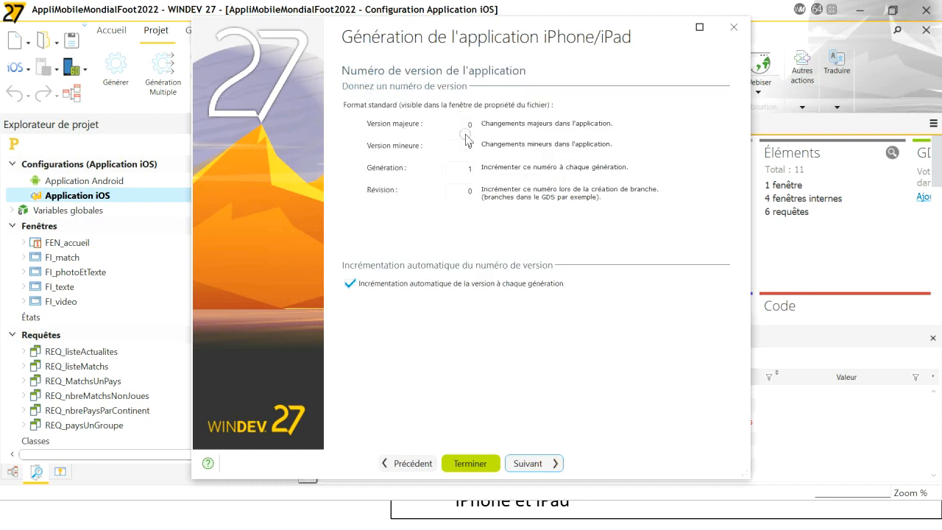
left_click(466, 189)
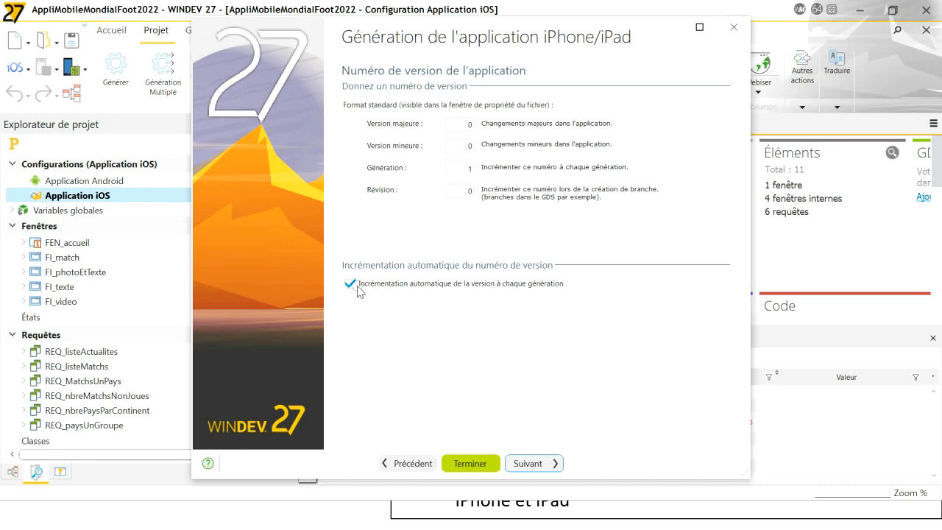
Proceed to the selection of files integrated into the executable and remove actualites.fic from the list.
left_click(529, 464)
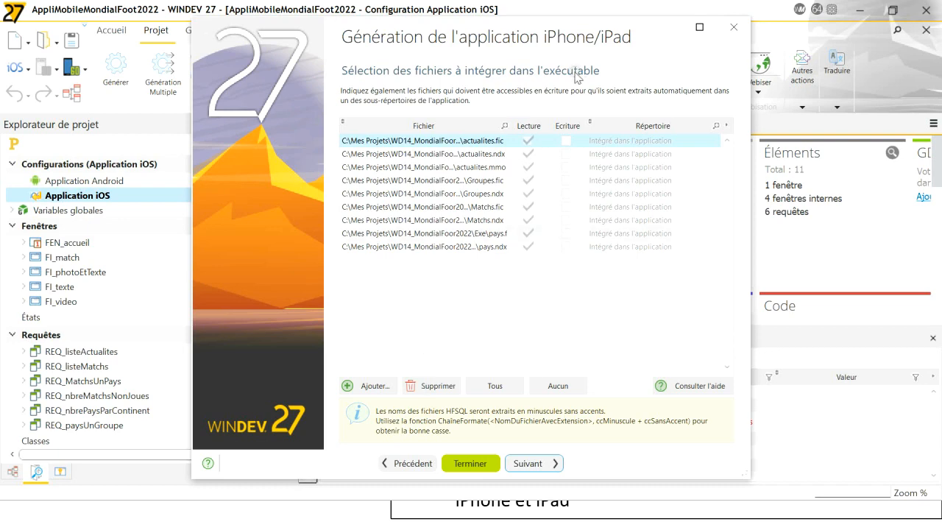
left_click(430, 390)
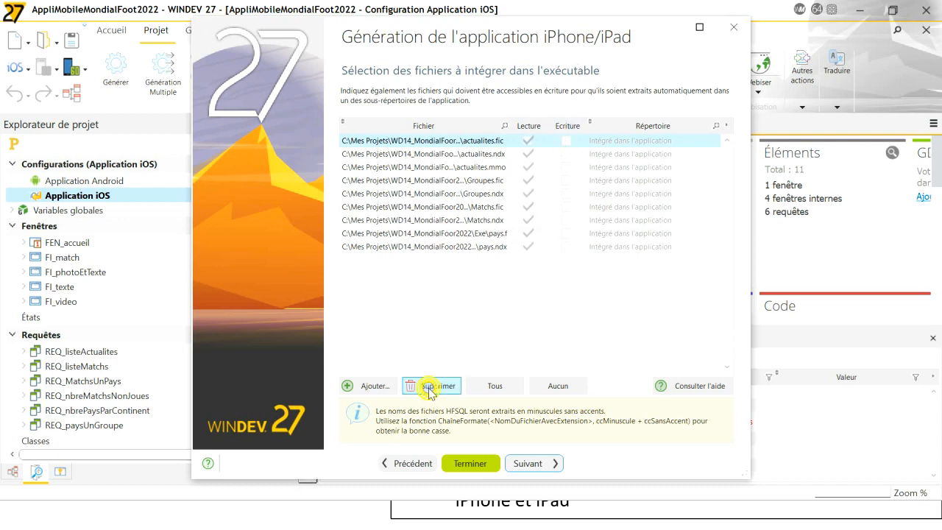
left_click(429, 302)
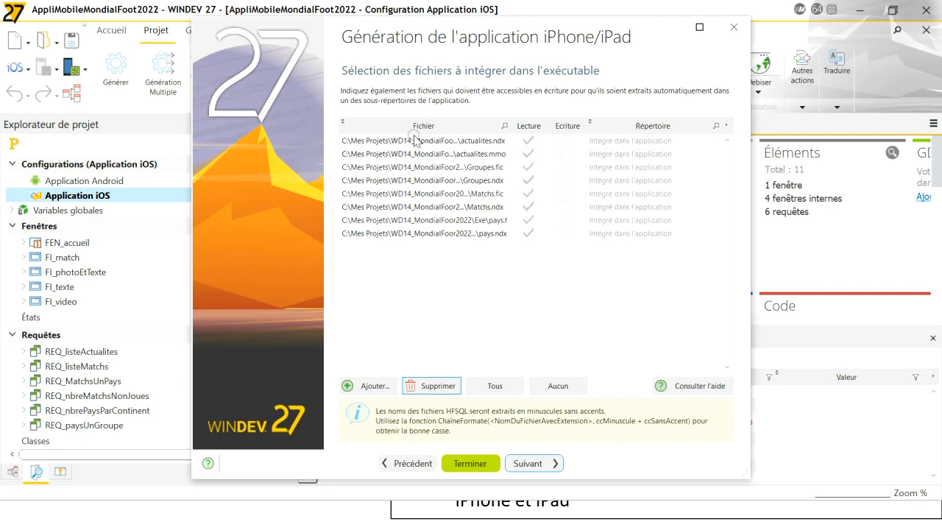
Review the HTML field's allowed-domain settings without adding a domain, and proceed to the Configuration page.
left_click(519, 467)
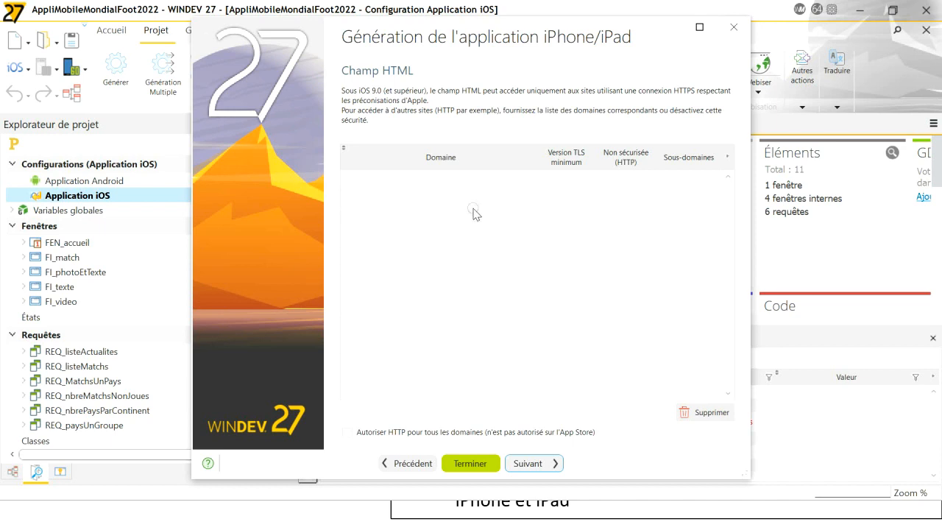
left_click(436, 177)
left_click(531, 463)
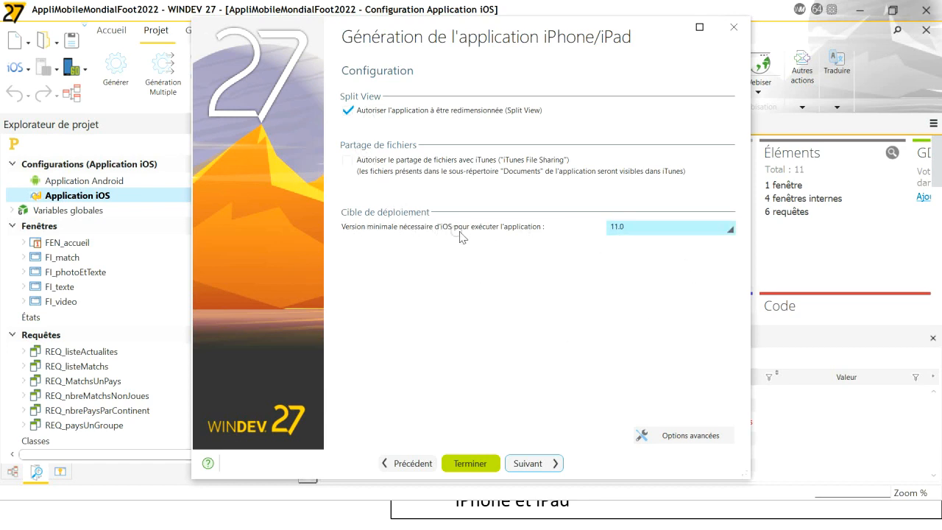
Look through the minimum iOS versions available as deployment target, keeping 11.0.
left_click(630, 231)
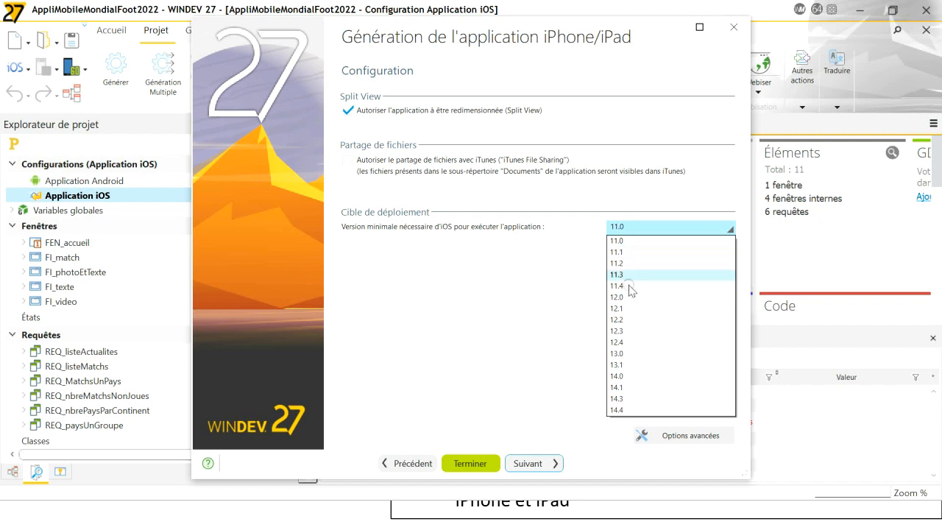
left_click(492, 332)
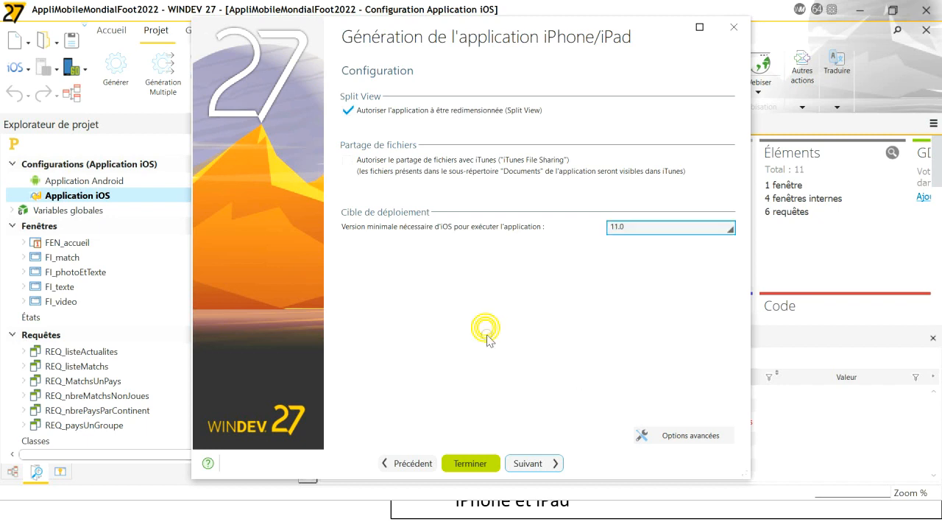
left_click(633, 228)
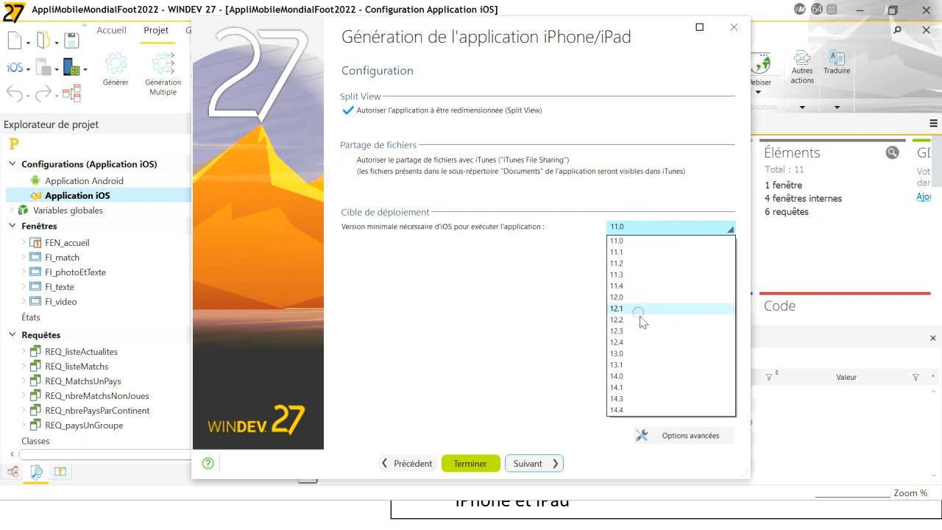
left_click(510, 324)
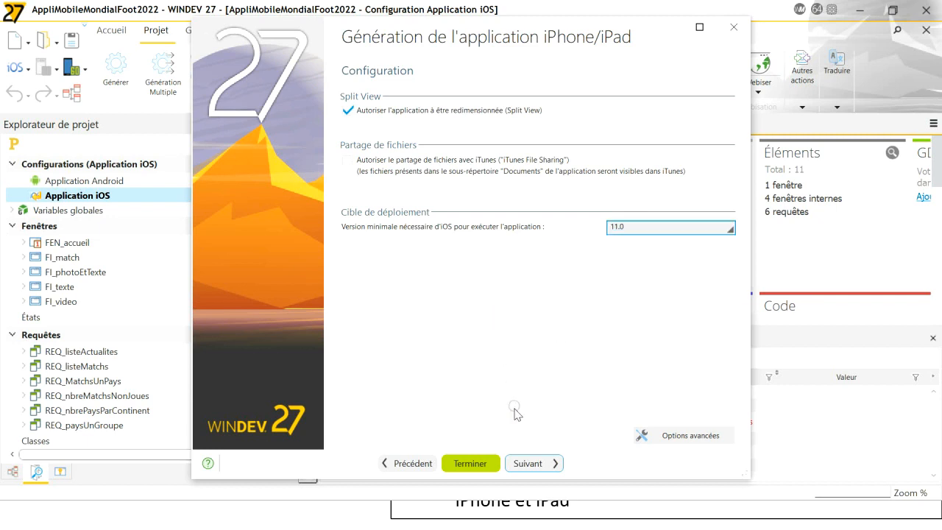
Examine the automatic signature settings and where the Provisioning Profile file is imported, cancelling the file selection.
left_click(528, 464)
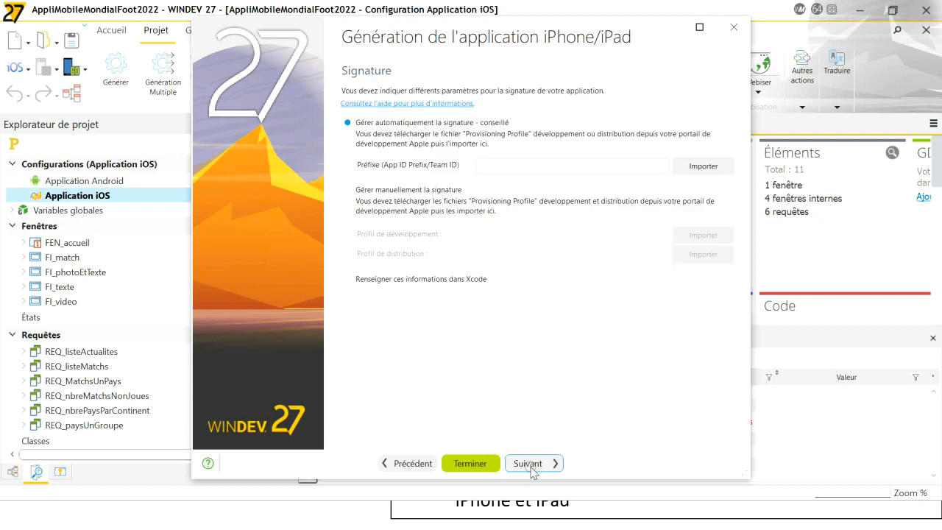
left_click(441, 104)
key("alt+Tab")
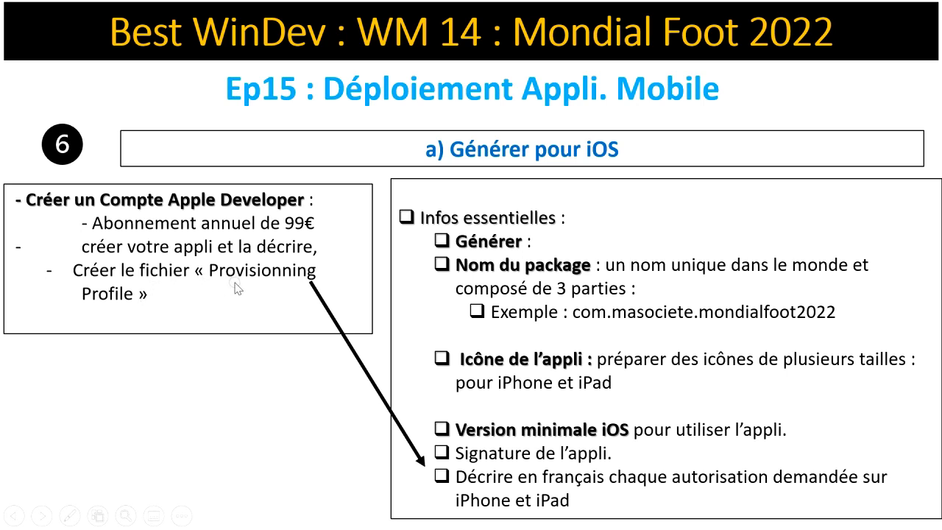
key("alt+Tab")
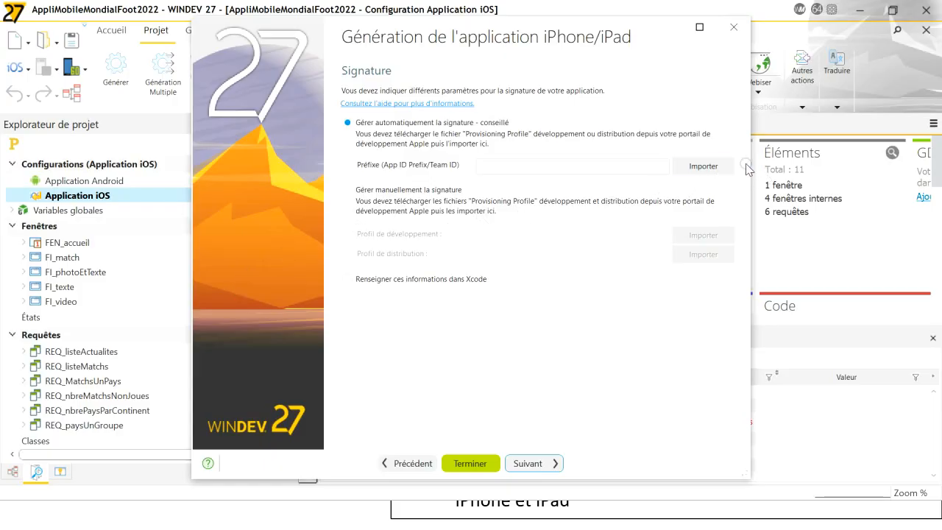
left_click(705, 167)
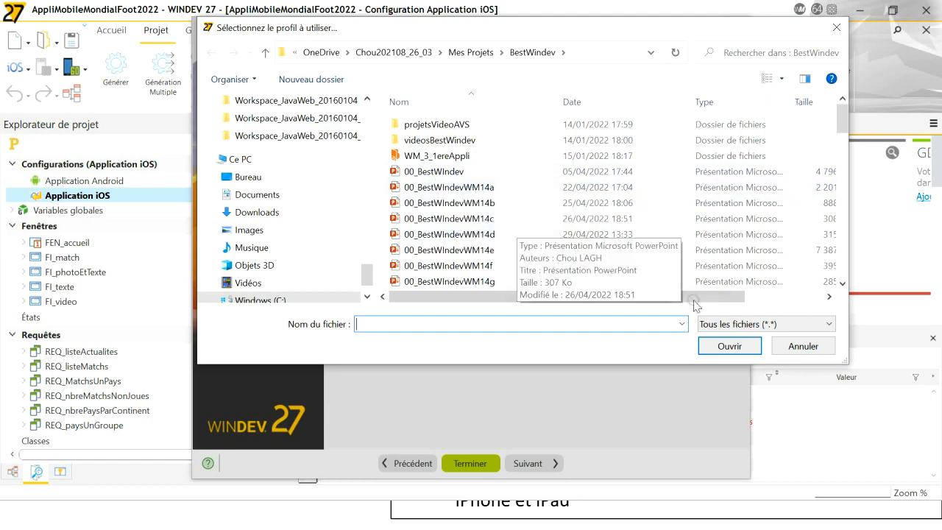
left_click(800, 348)
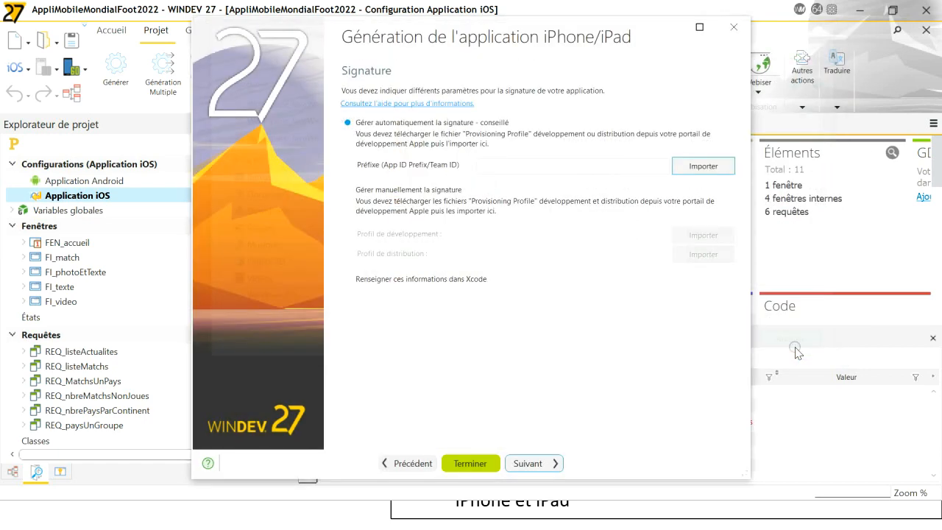
Examine the iOS permission descriptions that need a text for the App Store, and close the generation assistant at its final page without generating.
left_click(530, 464)
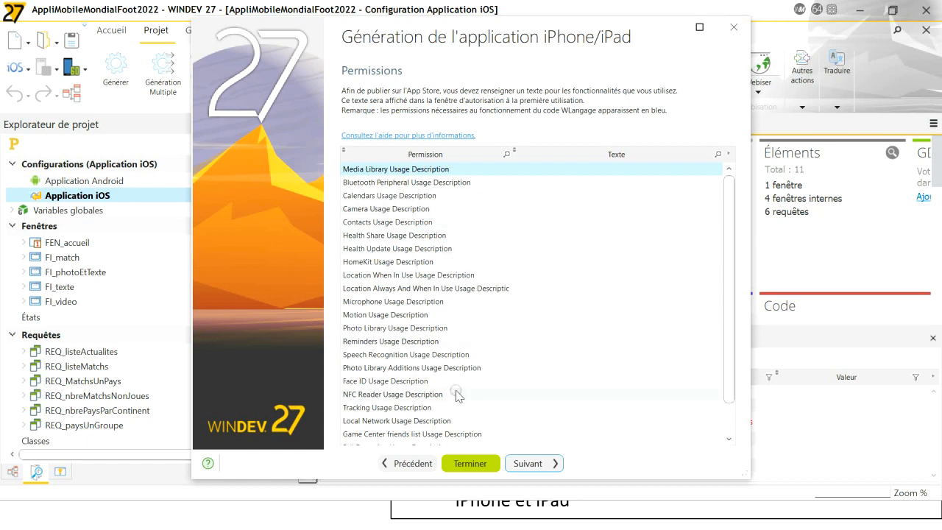
scroll(416, 218, "down", 1)
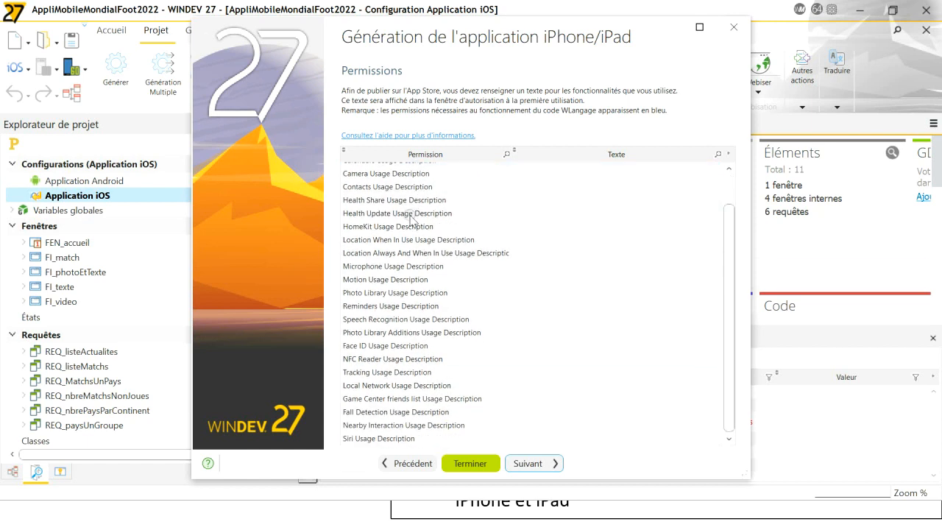
scroll(405, 217, "up", 1)
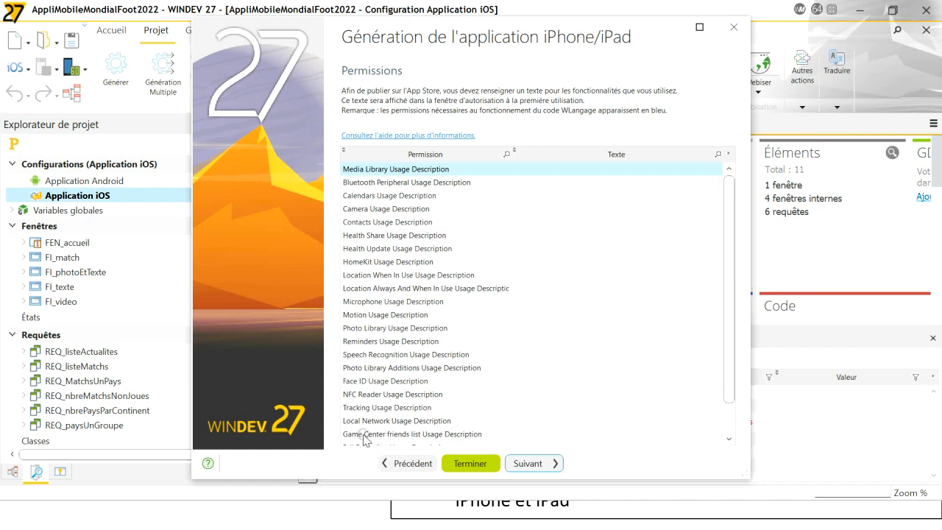
left_click(612, 169)
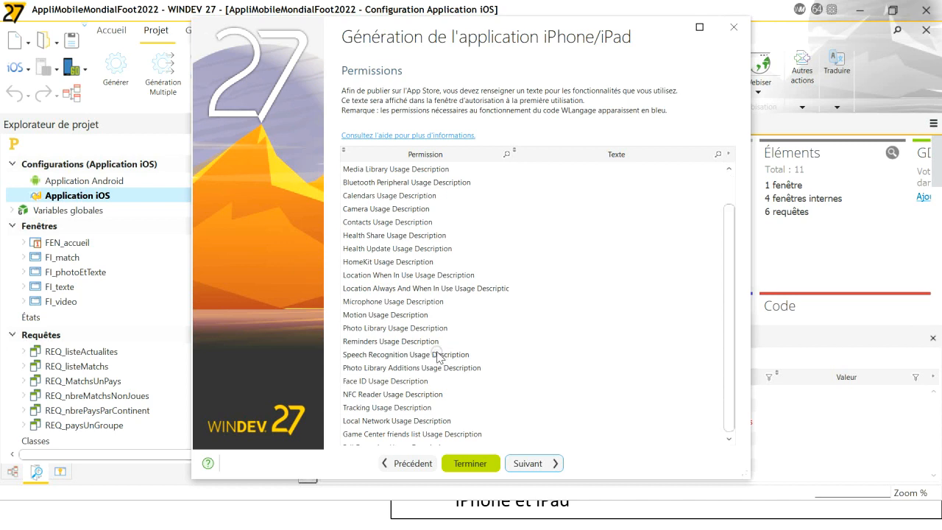
scroll(437, 358, "down", 1)
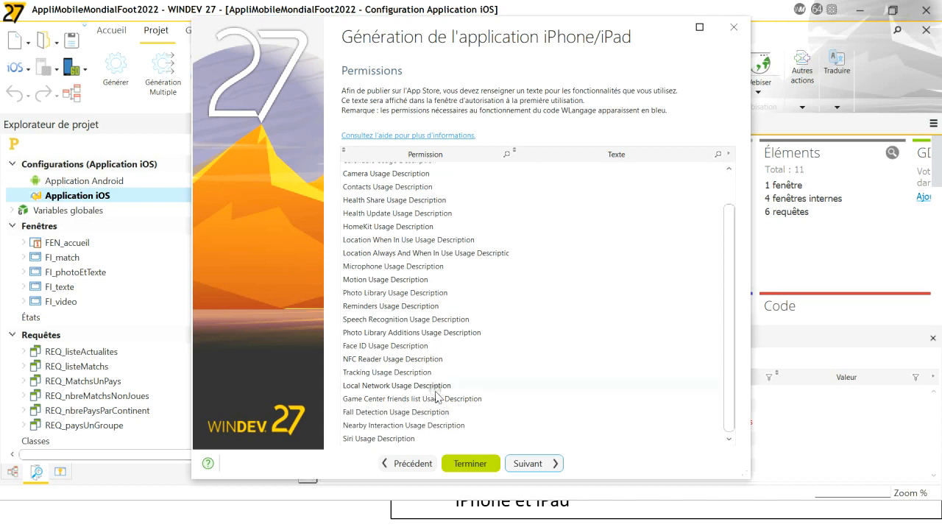
scroll(436, 387, "up", 1)
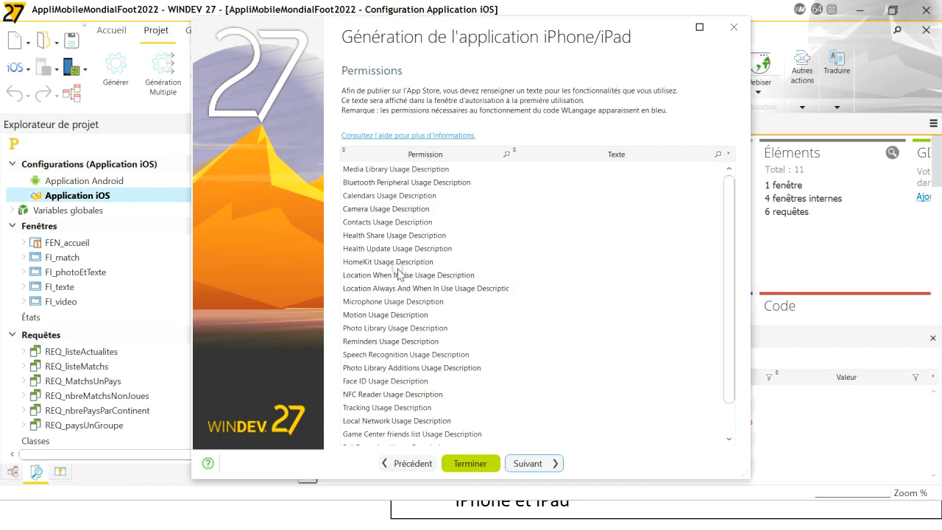
scroll(397, 274, "down", 1)
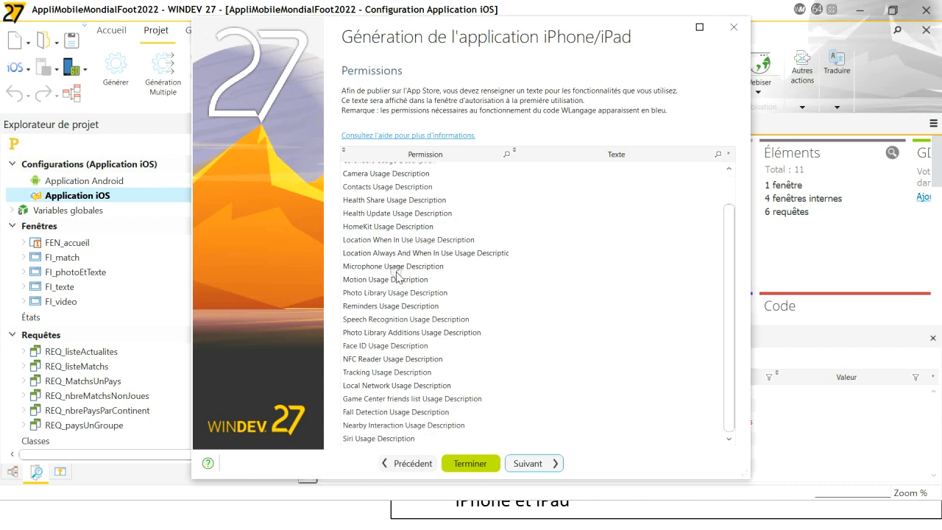
scroll(396, 276, "up", 1)
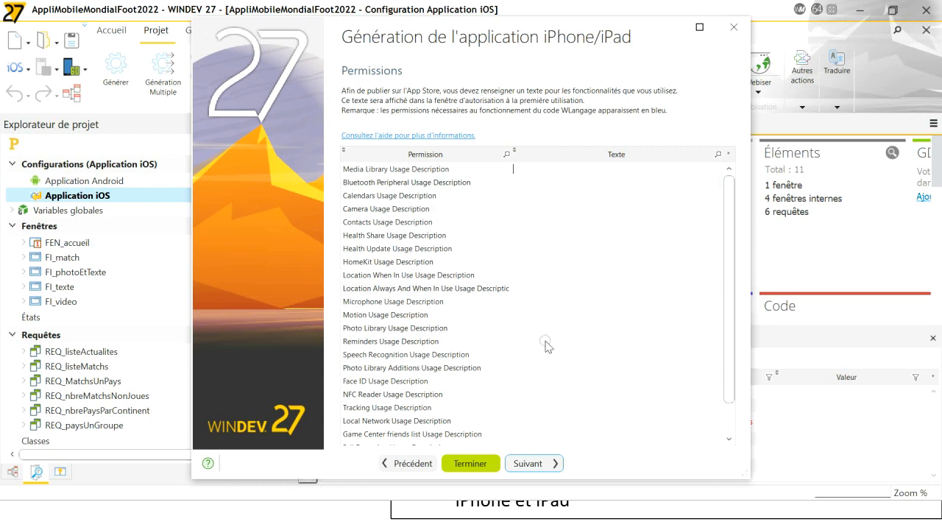
left_click(528, 464)
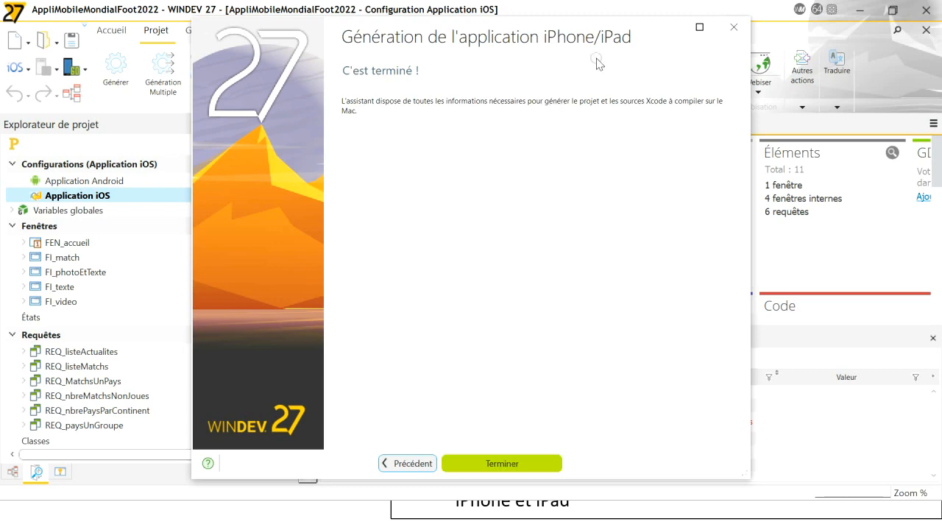
left_click(733, 30)
Switch to File Explorer and select the AppliMobileMondialFoot2022.xcode.gen folder in the project's Exe\Application iOS folder.
key("alt+Tab")
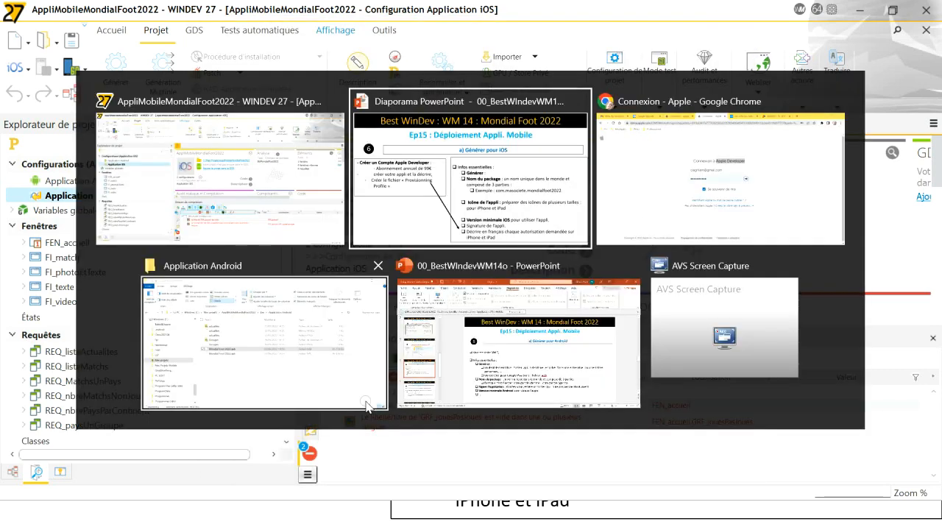
key("alt+Tab")
key("alt+Tab")
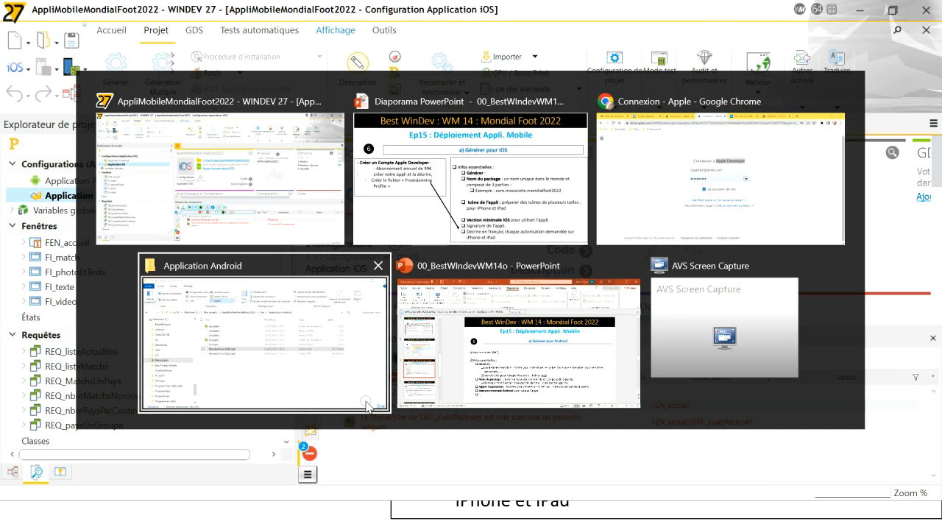
left_click(366, 405)
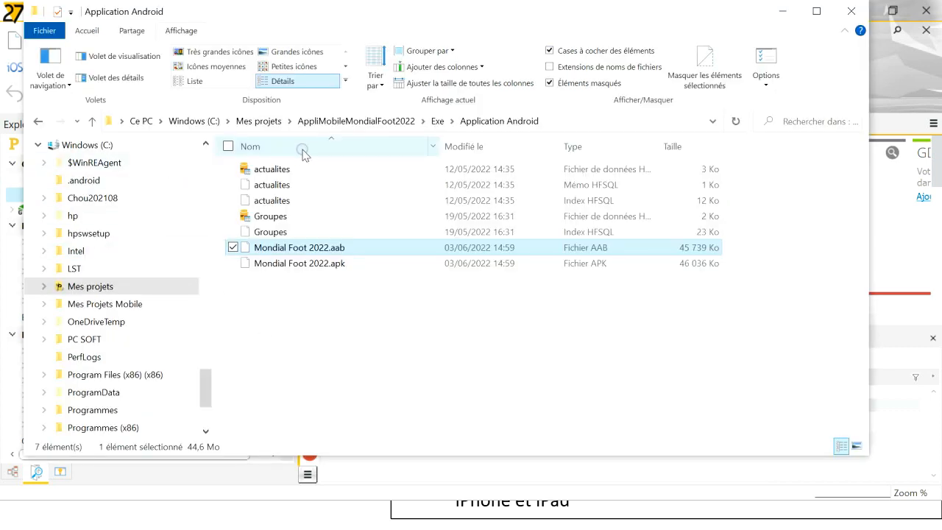
left_click(326, 120)
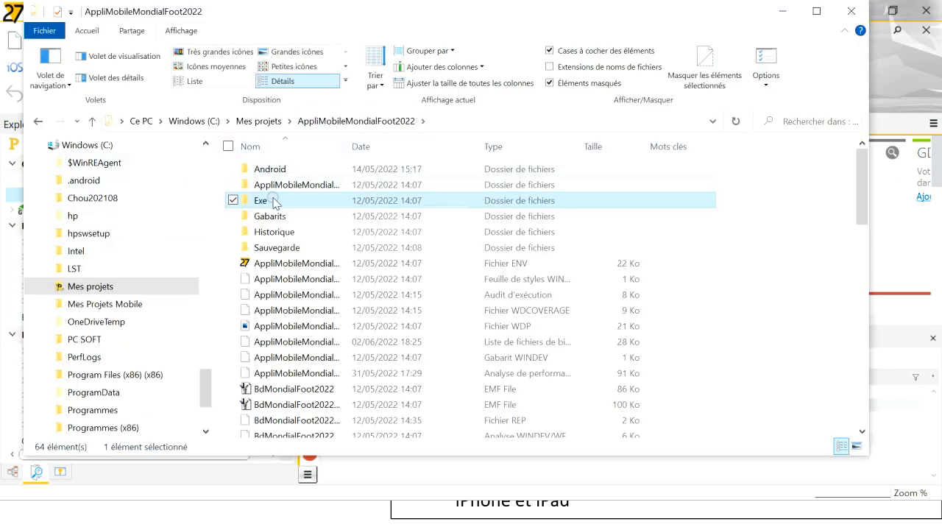
left_click(256, 121)
double_click(269, 184)
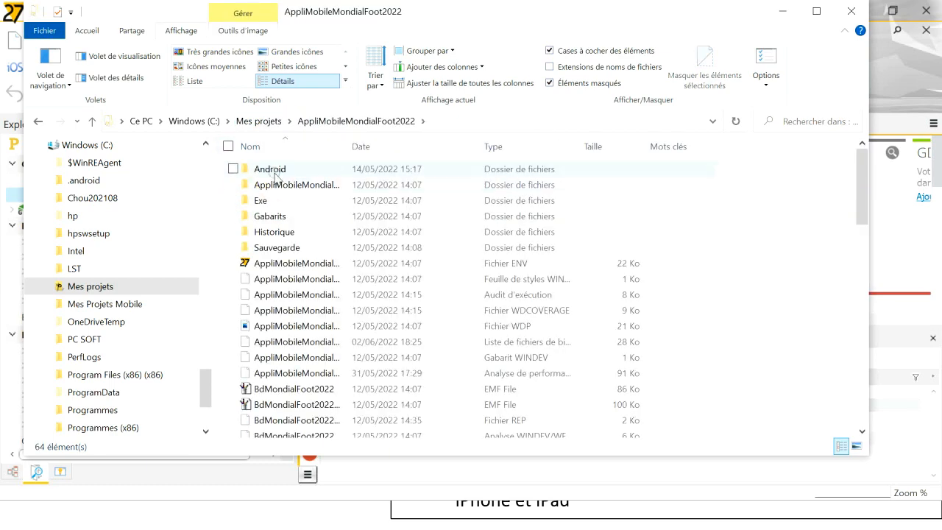
double_click(261, 201)
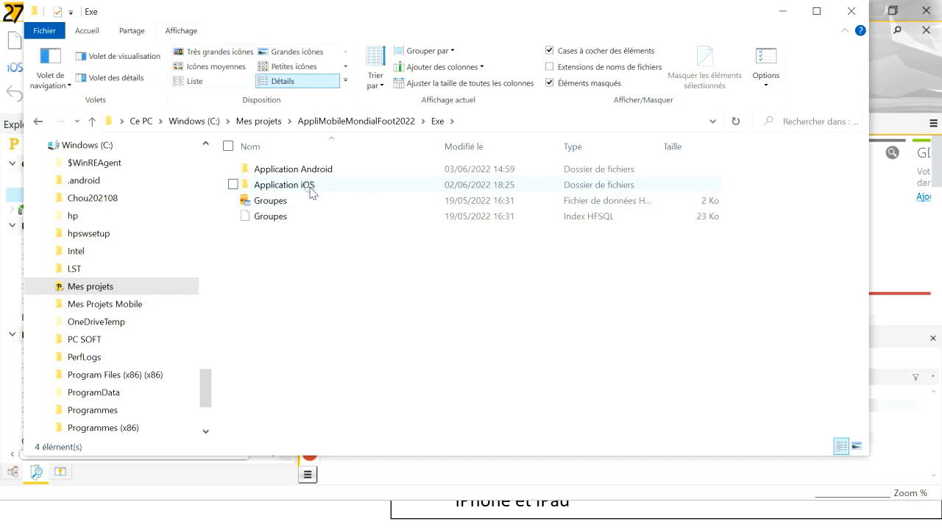
double_click(311, 190)
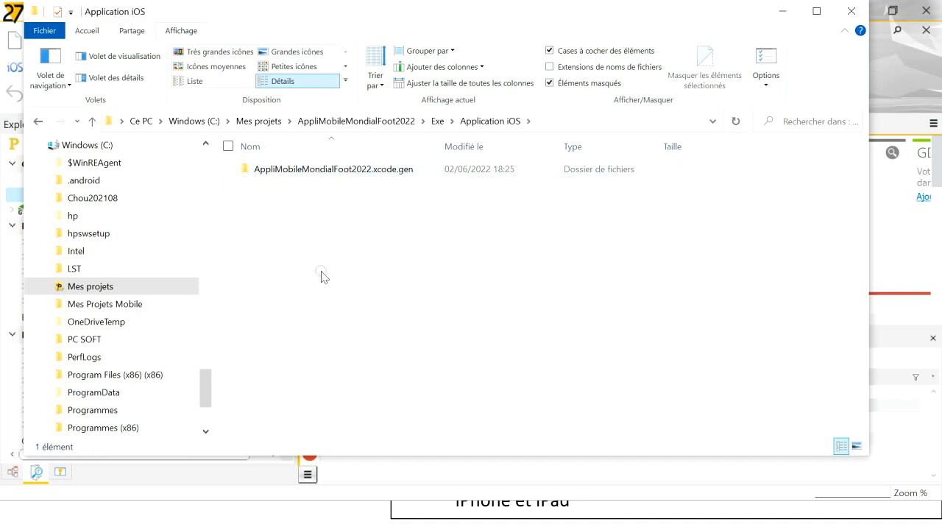
left_click(295, 177)
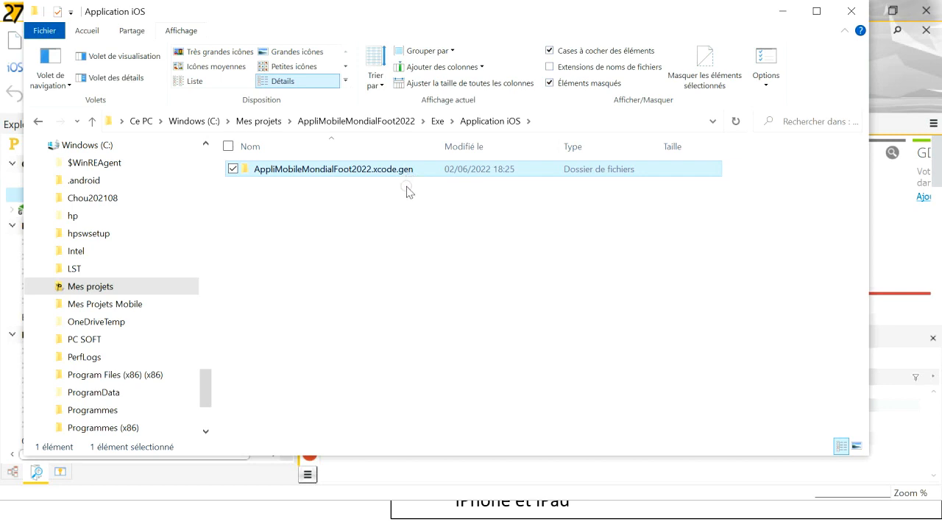
Switch to the PowerPoint slide show and advance to the "b) Déployer pour iOS" slide.
key("alt+Tab")
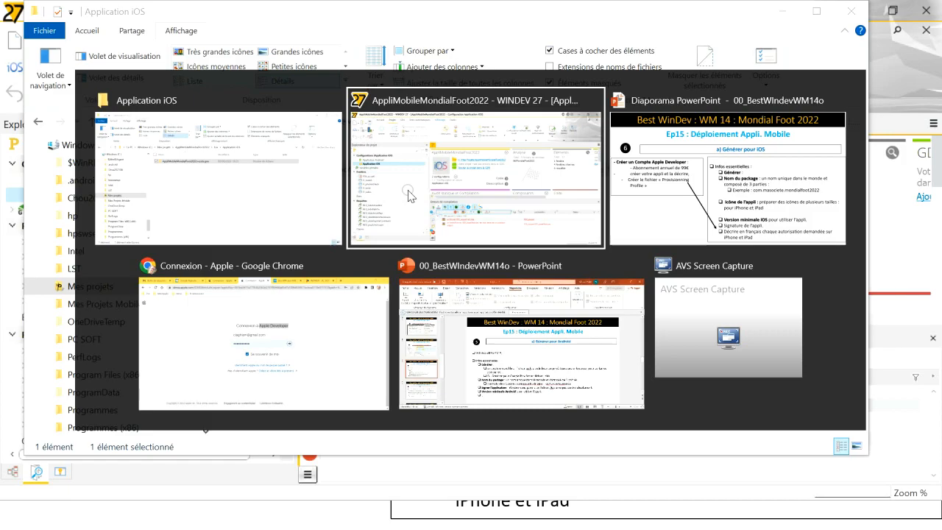
key("alt+Tab")
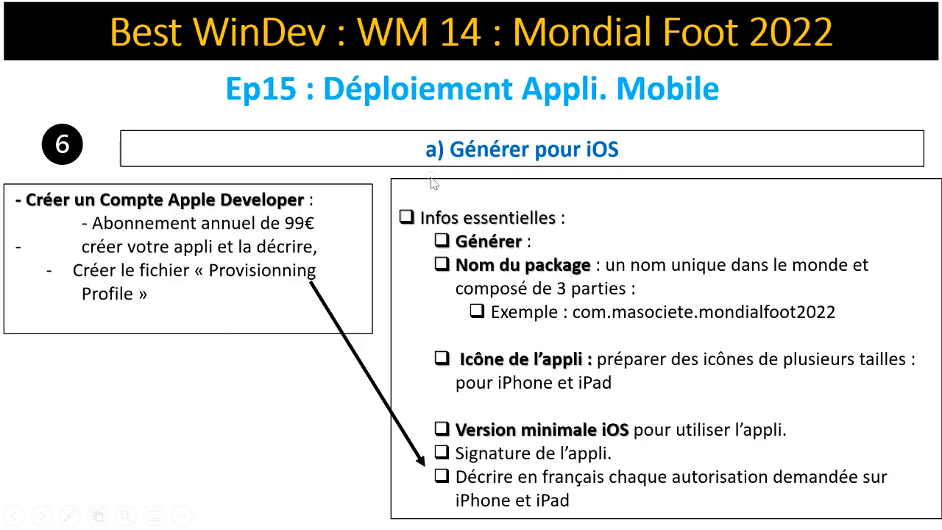
left_click(634, 265)
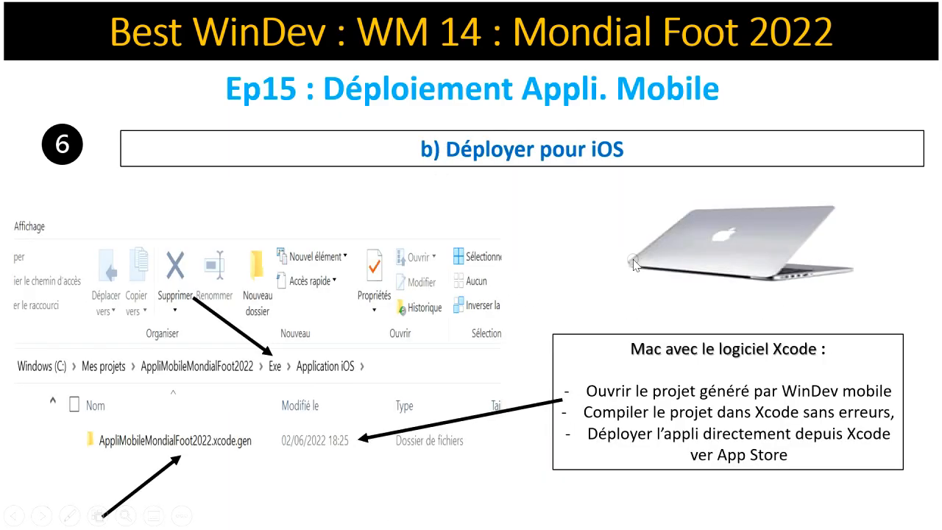